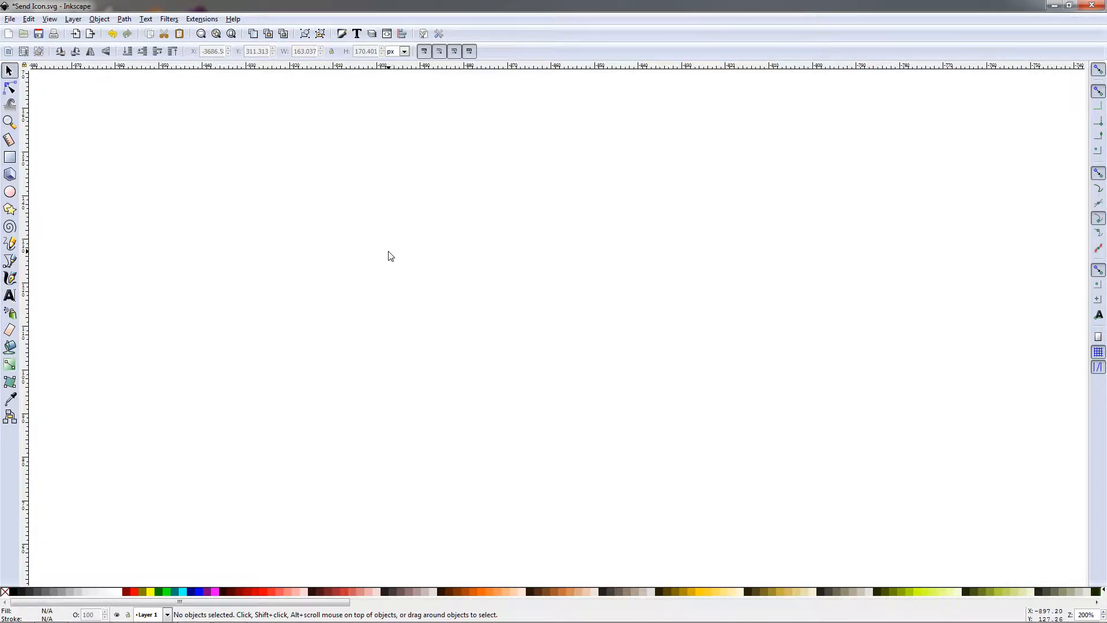
# - Draw a circle about 133 px in diameter near the middle of the canvas and fill it olive green
pyautogui.click(10, 192)
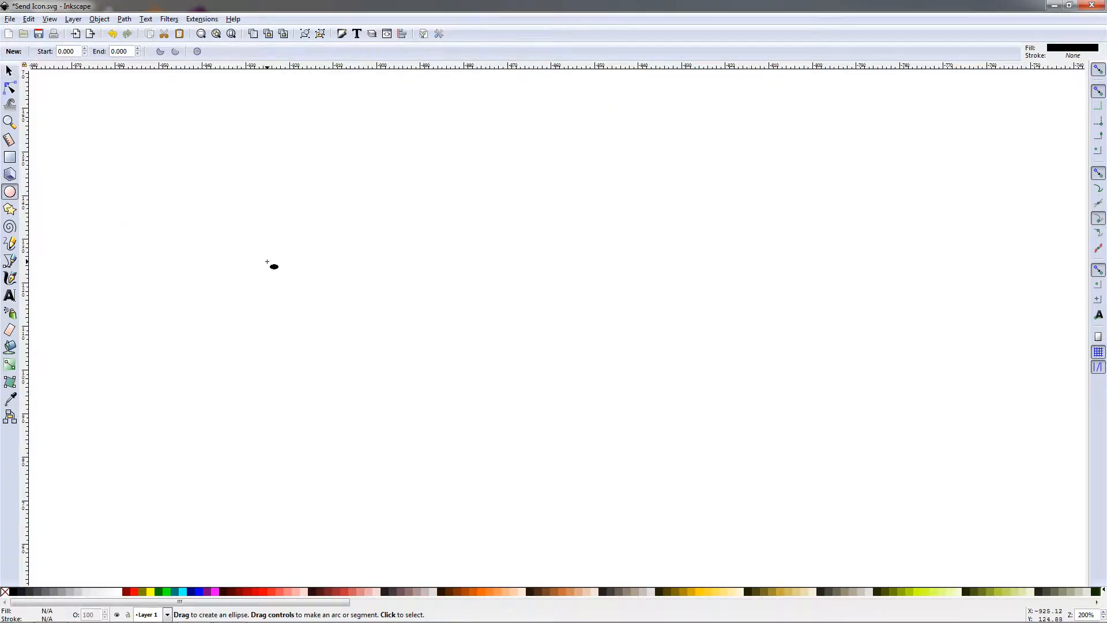
pyautogui.moveTo(328, 251); pyautogui.dragTo(475, 415)
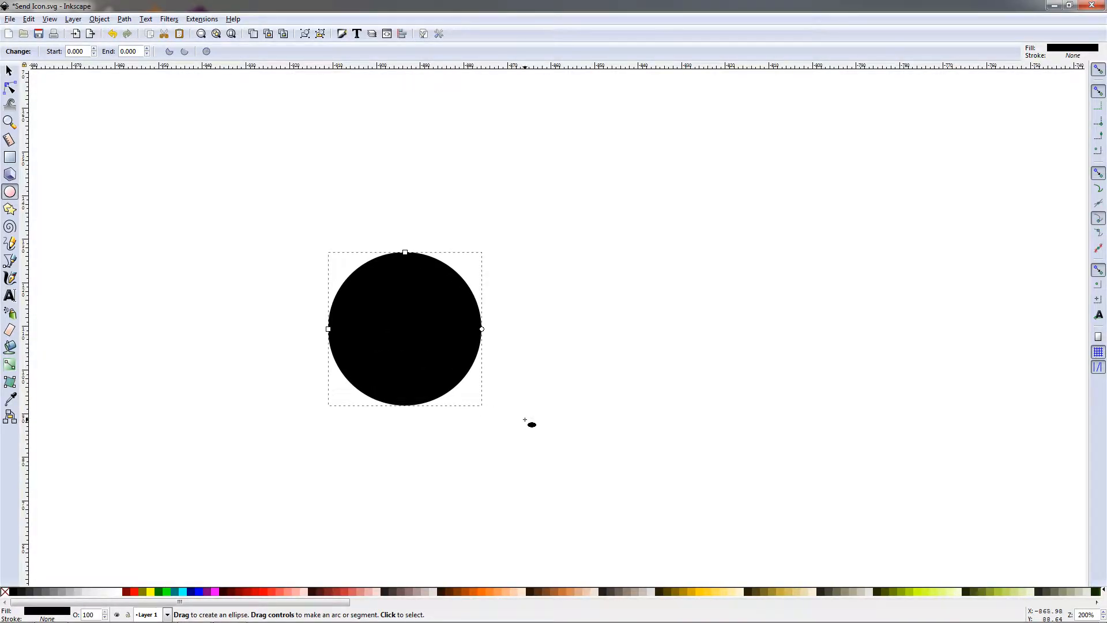
pyautogui.click(990, 591)
pyautogui.moveTo(990, 592); pyautogui.dragTo(773, 338)
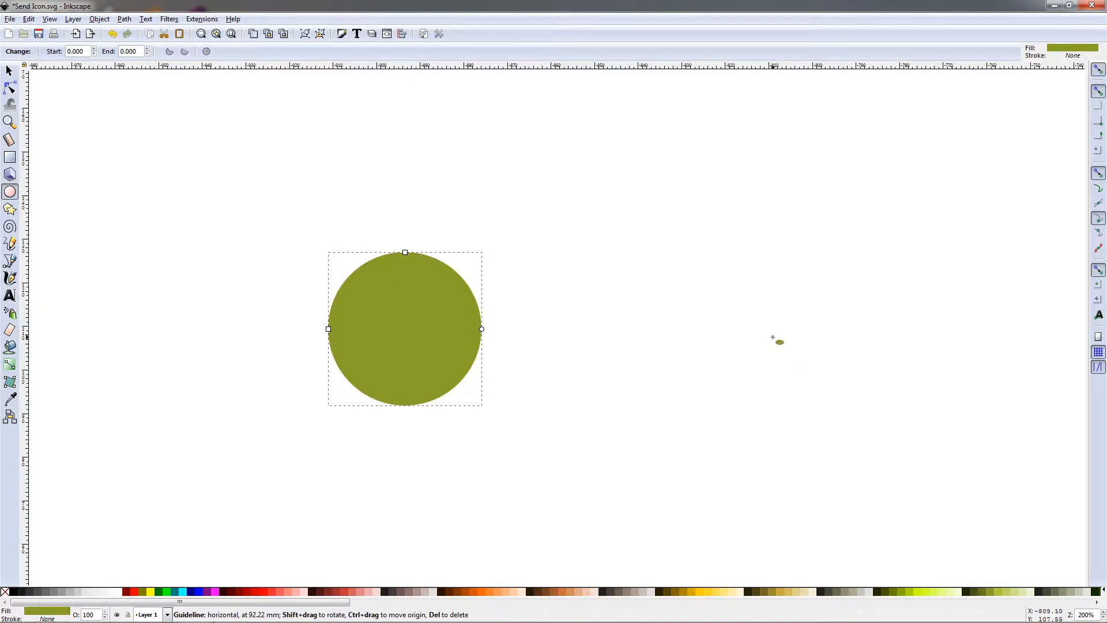
# - Lock the circle's proportions, set its width to 250 px and move it slightly down and to the right
pyautogui.click(9, 71)
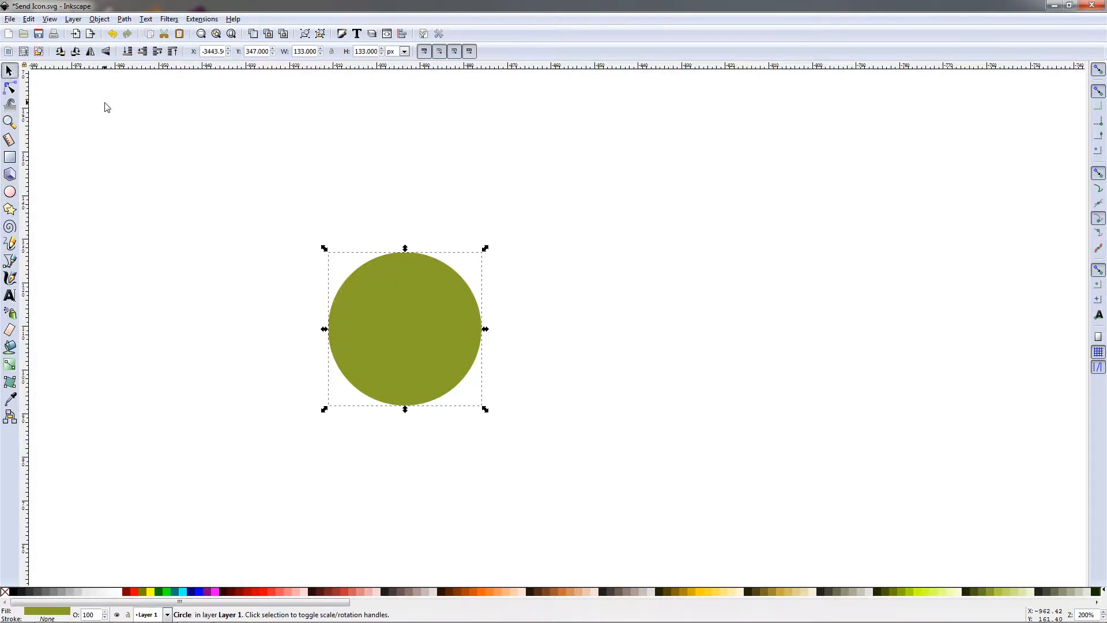
pyautogui.click(331, 53)
pyautogui.doubleClick(301, 51)
pyautogui.write('250')
pyautogui.press('Return')
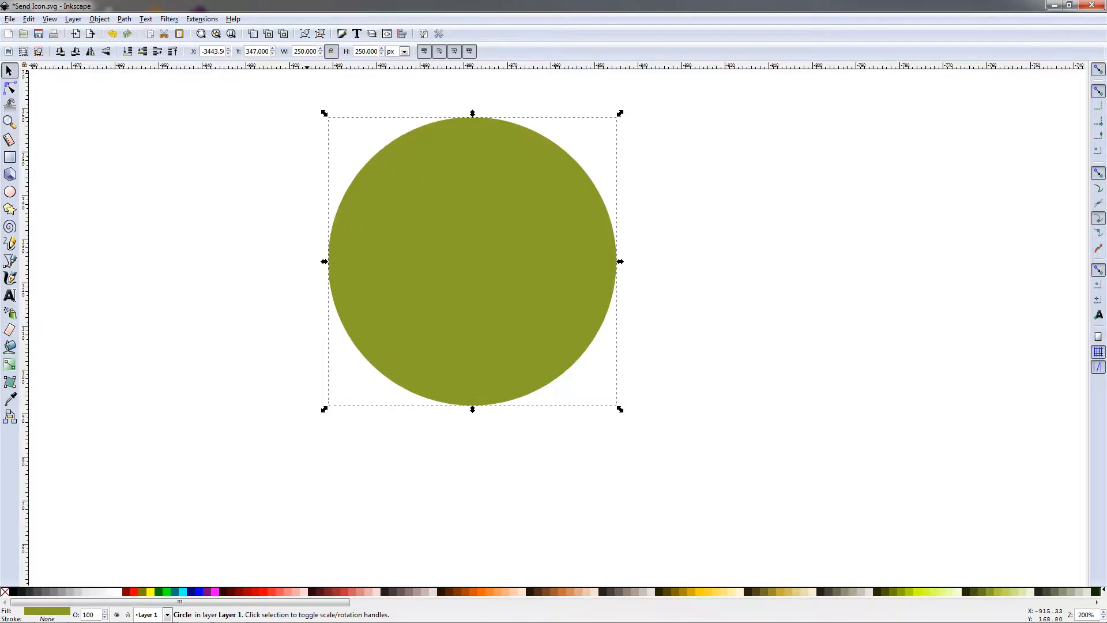
pyautogui.moveTo(459, 254); pyautogui.dragTo(495, 316)
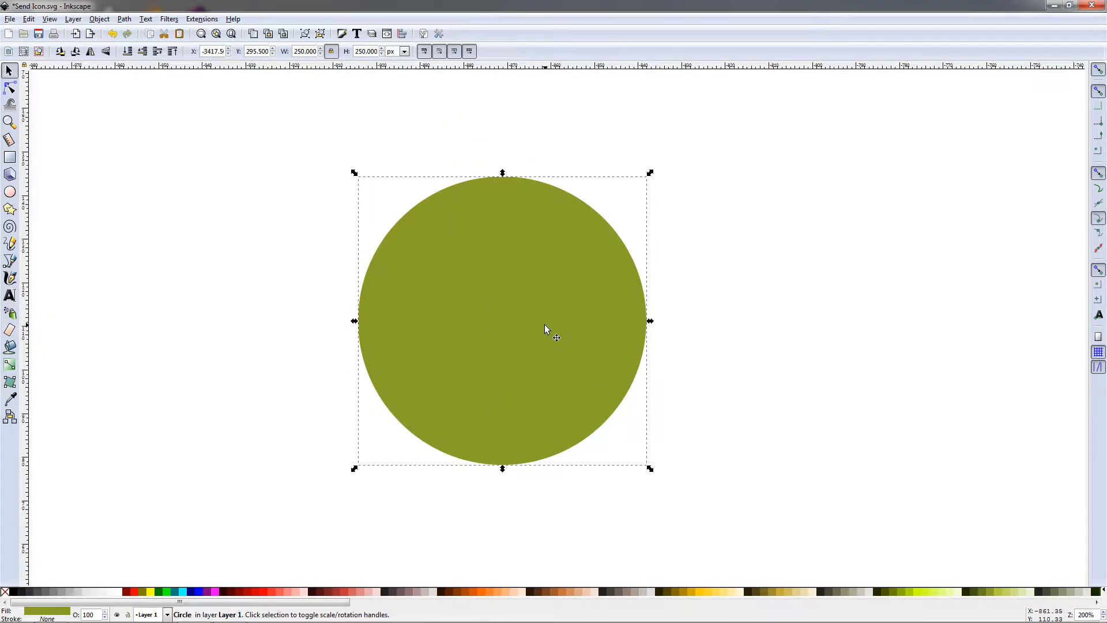
# - Draw a star in the empty space left of the circle and reduce it to 3 corners
pyautogui.moveTo(158, 312); pyautogui.dragTo(311, 315)
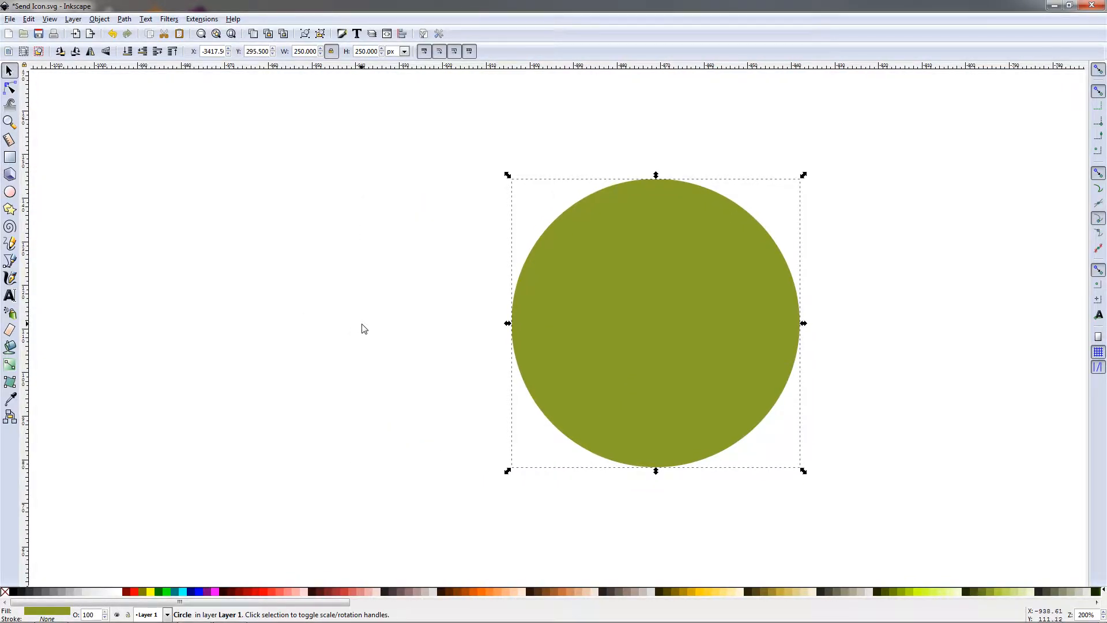
pyautogui.click(9, 209)
pyautogui.moveTo(191, 256); pyautogui.dragTo(271, 366)
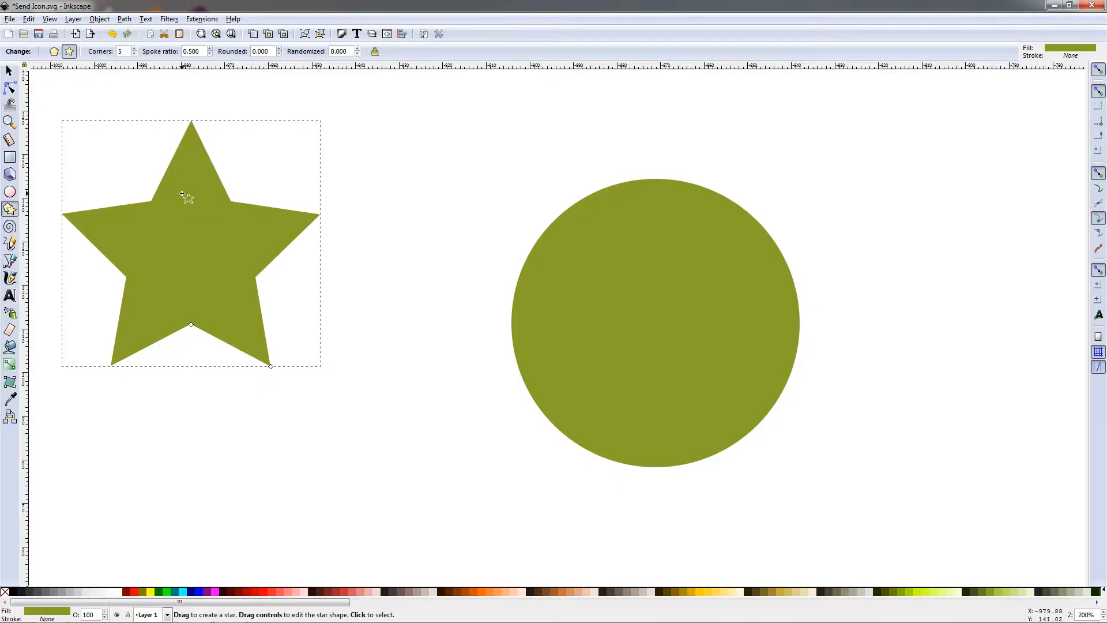
pyautogui.click(135, 54)
pyautogui.click(135, 54)
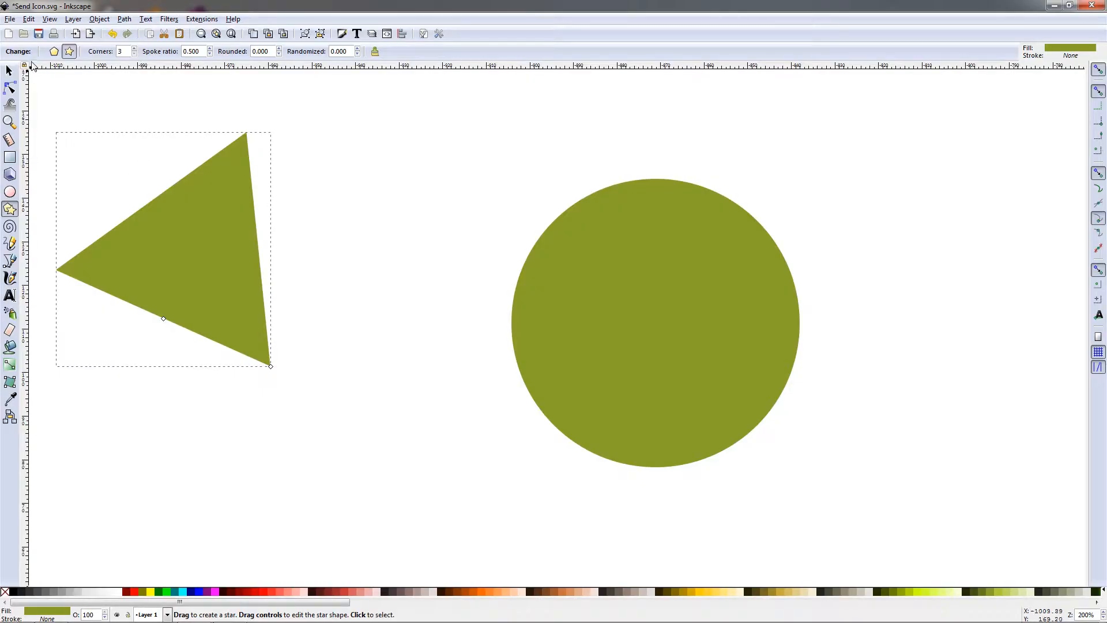
# - Rotate the triangle until it points straight up with a level base
pyautogui.click(10, 70)
pyautogui.click(202, 264)
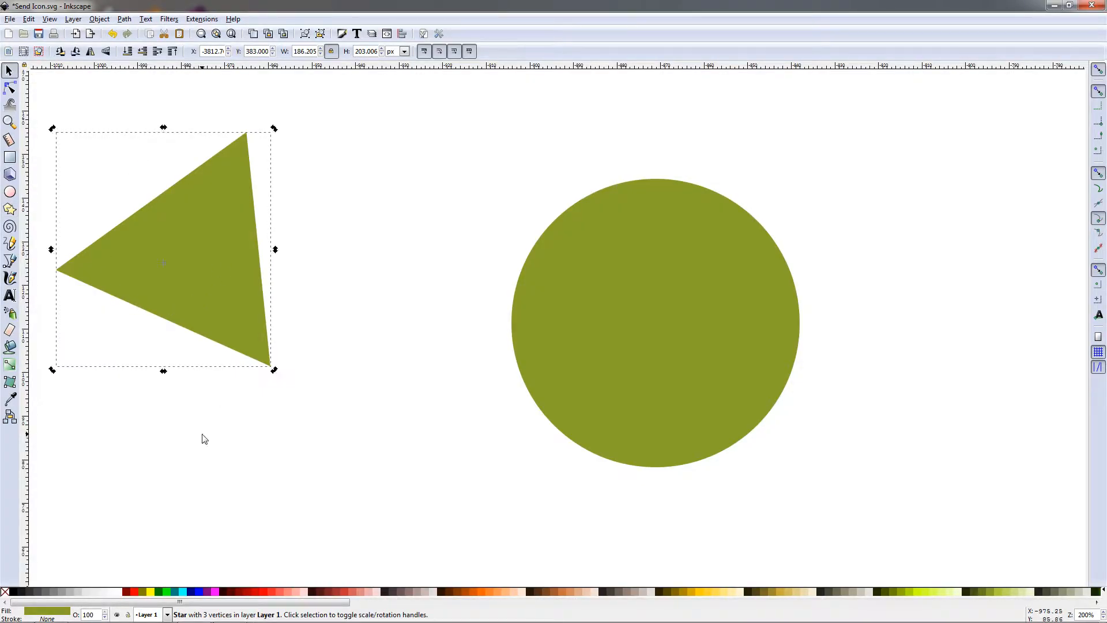
pyautogui.moveTo(274, 370); pyautogui.dragTo(344, 335)
pyautogui.moveTo(180, 333); pyautogui.dragTo(373, 376)
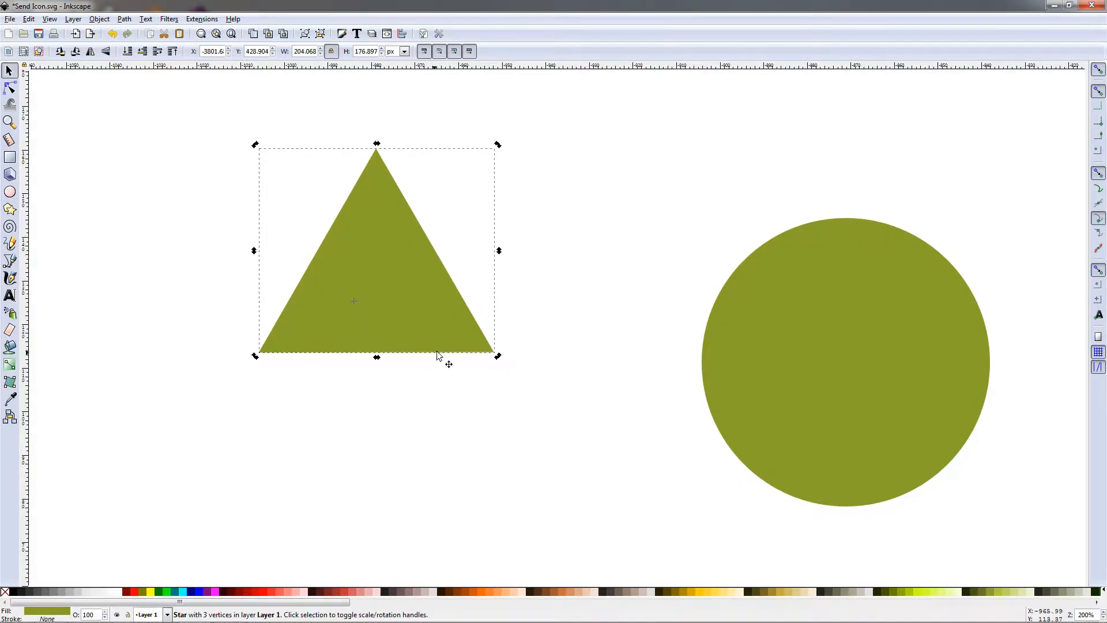
pyautogui.moveTo(498, 357); pyautogui.dragTo(502, 362)
pyautogui.scroll(7, 438, 376)
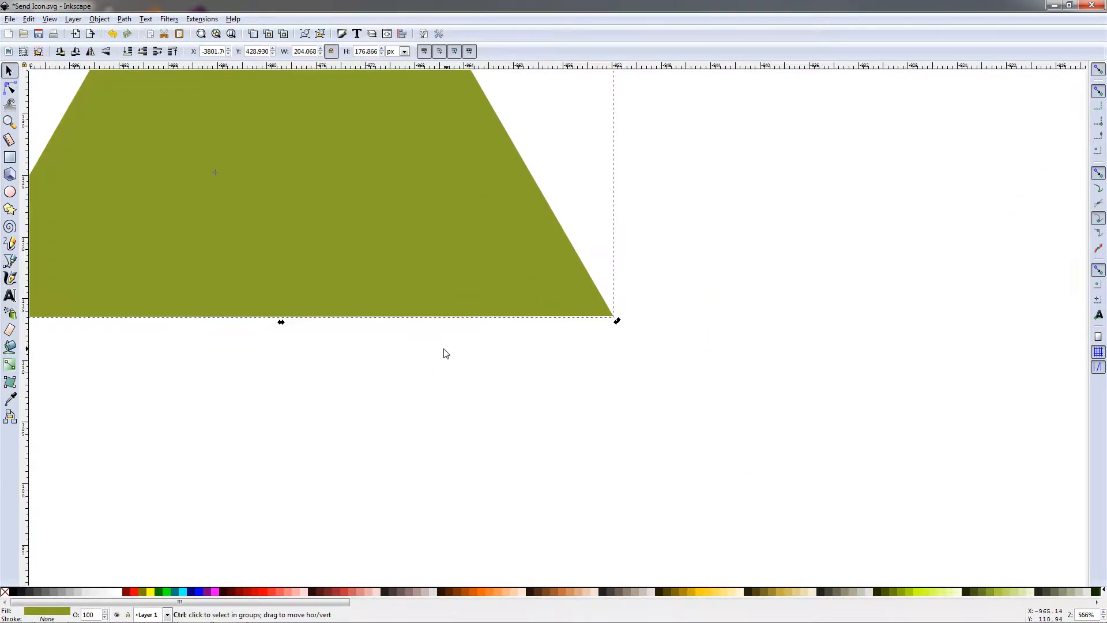
pyautogui.scroll(2, 773, 279)
pyautogui.moveTo(776, 261); pyautogui.dragTo(775, 260)
pyautogui.scroll(-8, 625, 327)
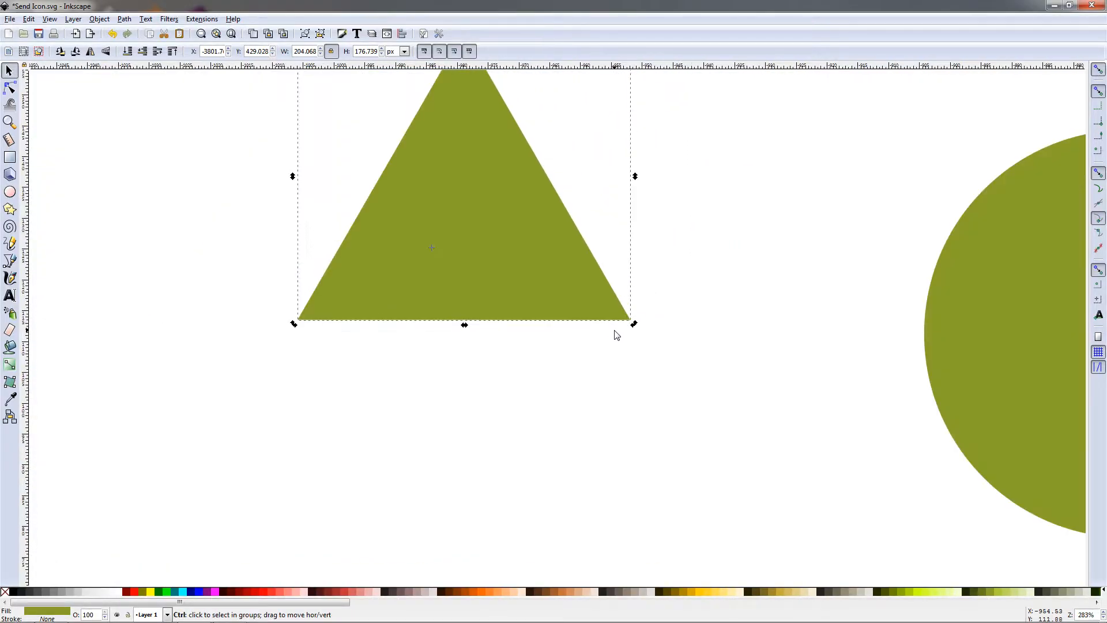
pyautogui.scroll(-2, 581, 331)
pyautogui.scroll(-2, 582, 331)
pyautogui.moveTo(580, 329); pyautogui.dragTo(477, 380)
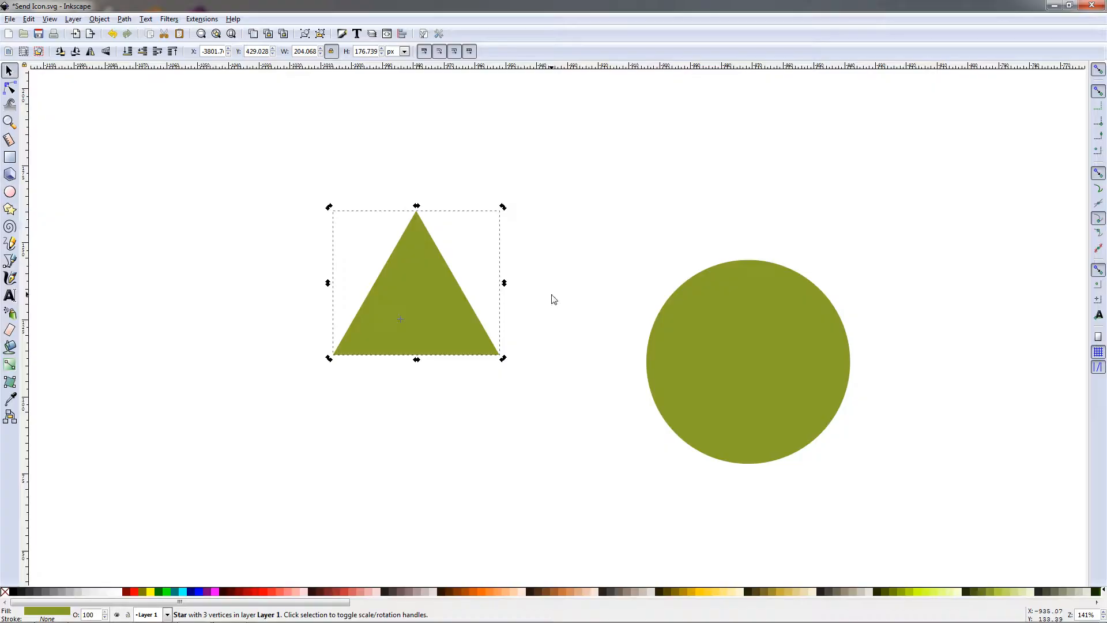
# - Rotate the triangle 90 degrees clockwise and resize it non-proportionally to 140 px wide and 110 px high
pyautogui.click(74, 51)
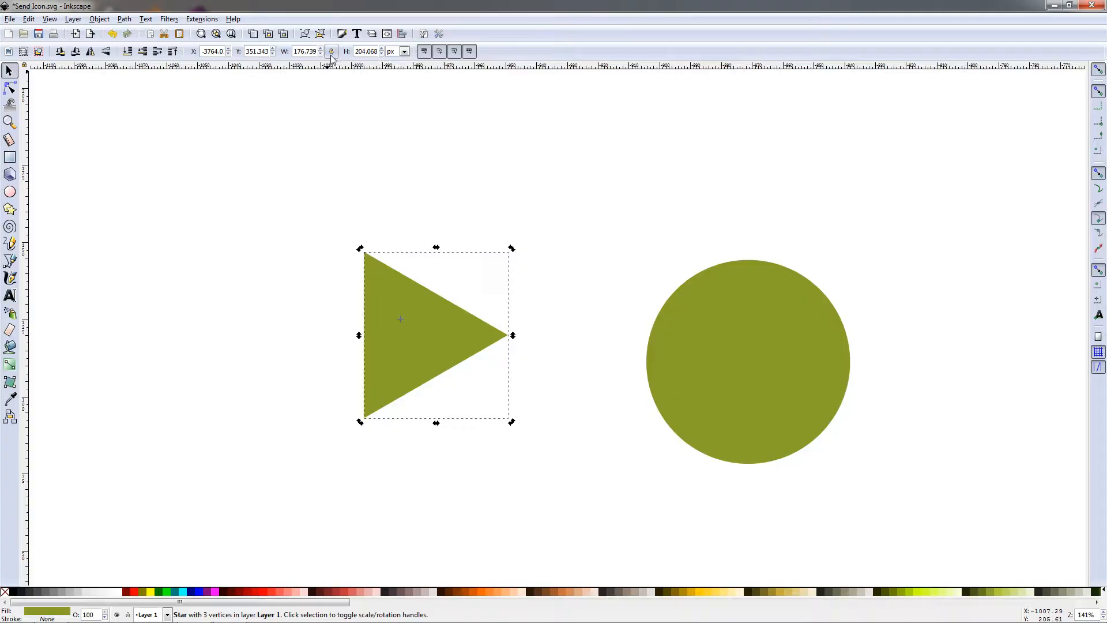
pyautogui.doubleClick(299, 51)
pyautogui.write('140')
pyautogui.press('Return')
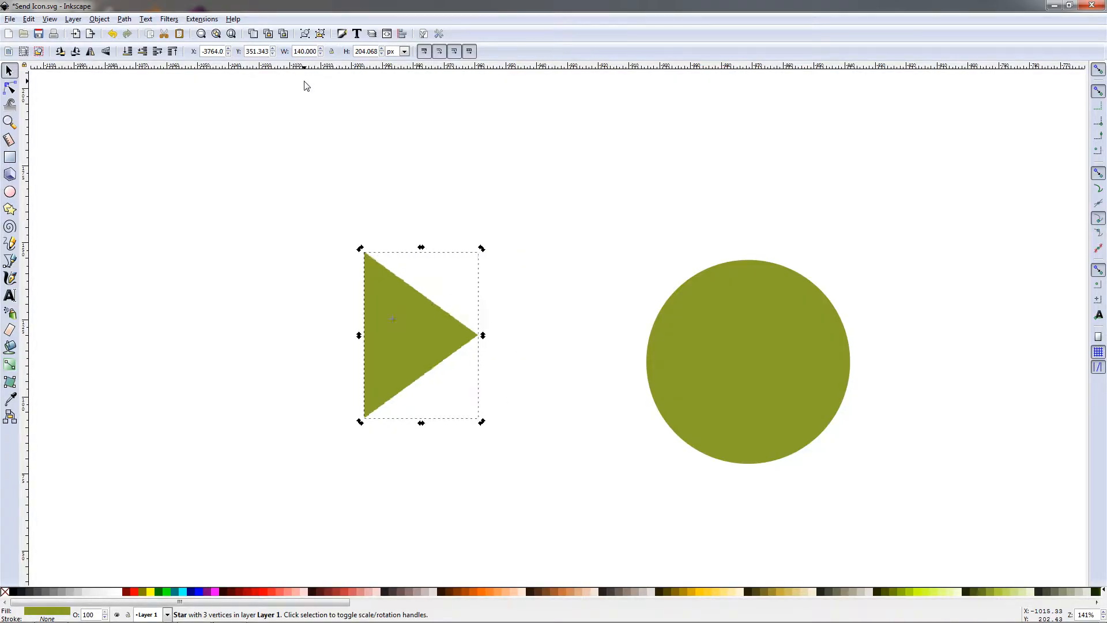
pyautogui.doubleClick(369, 51)
pyautogui.write('110')
pyautogui.press('Return')
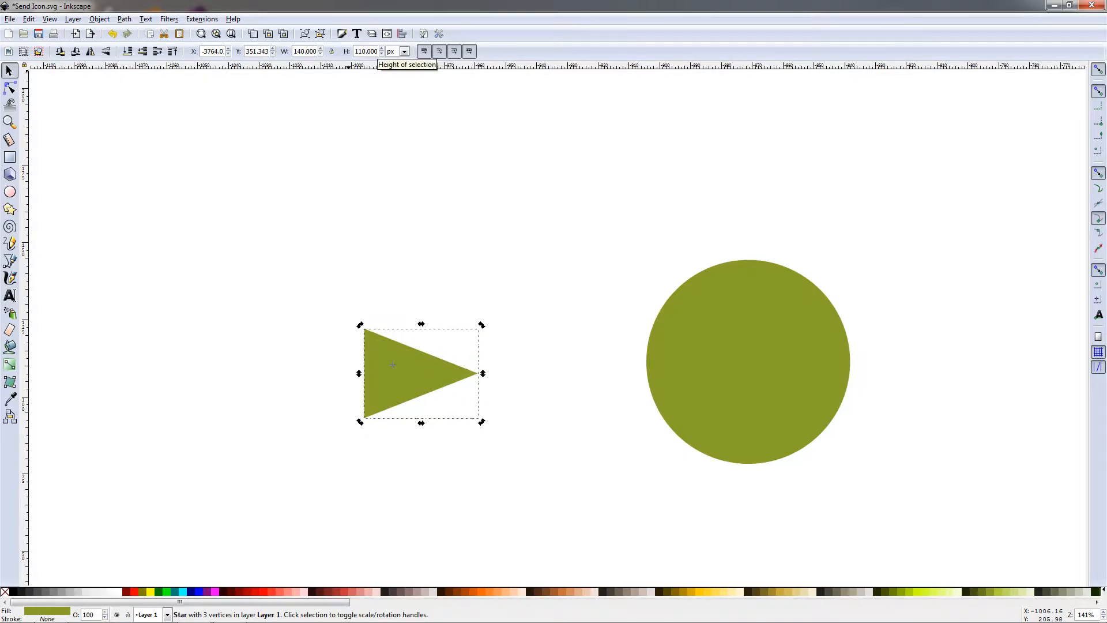
# - Move the triangle onto the middle of the circle and fill it white
pyautogui.moveTo(417, 378); pyautogui.dragTo(757, 372)
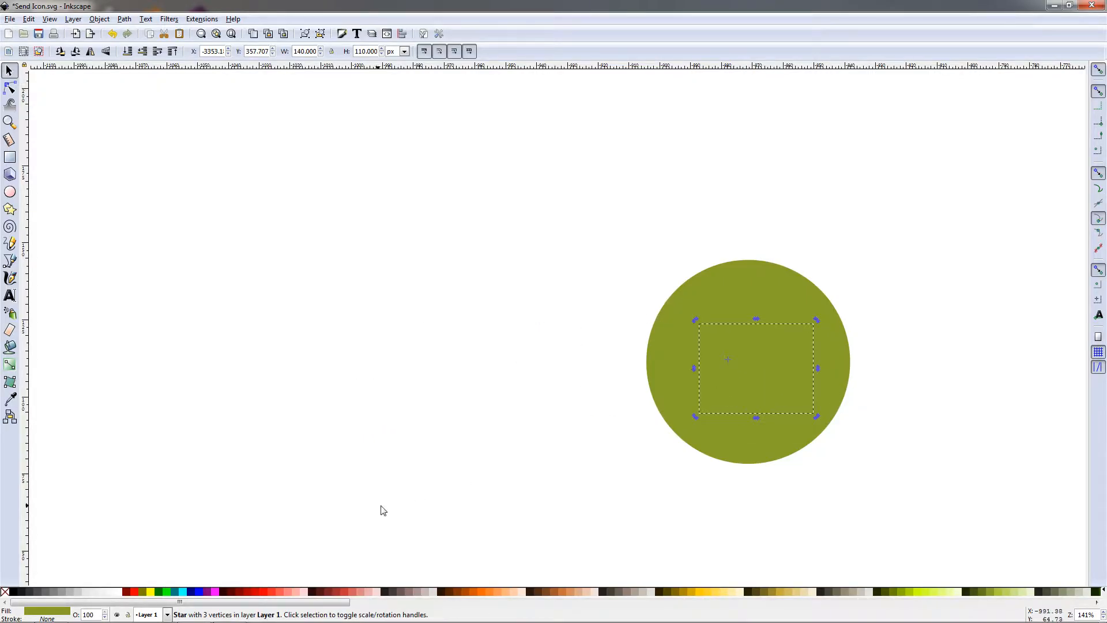
pyautogui.click(122, 593)
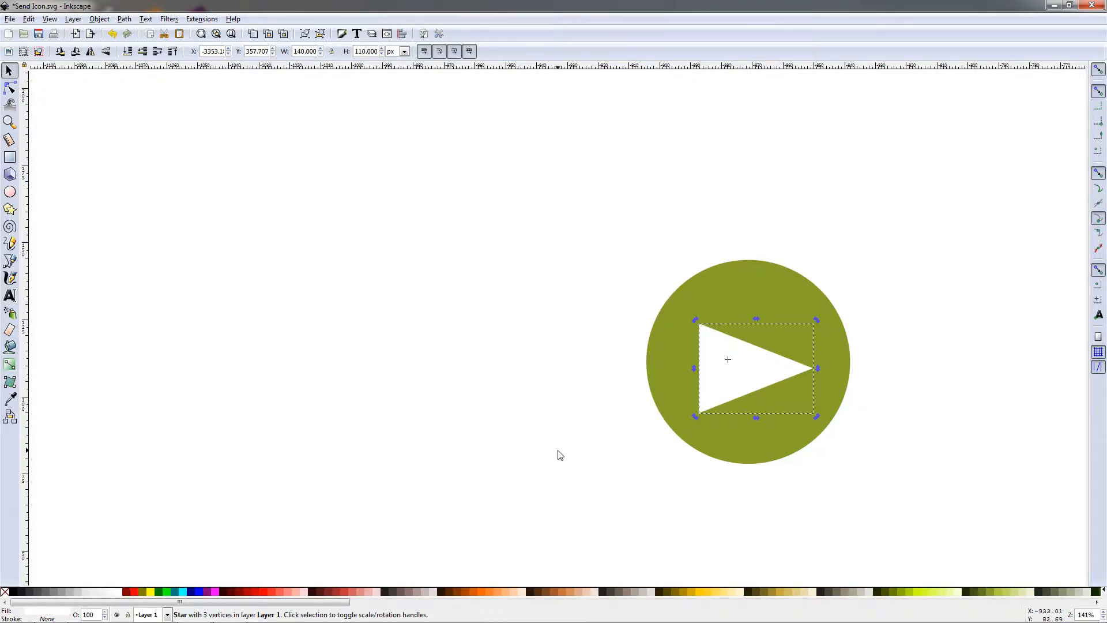
# - Place a horizontal guide through the white triangle's right tip
pyautogui.moveTo(638, 428); pyautogui.dragTo(455, 366)
pyautogui.scroll(2, 555, 328)
pyautogui.scroll(1, 555, 329)
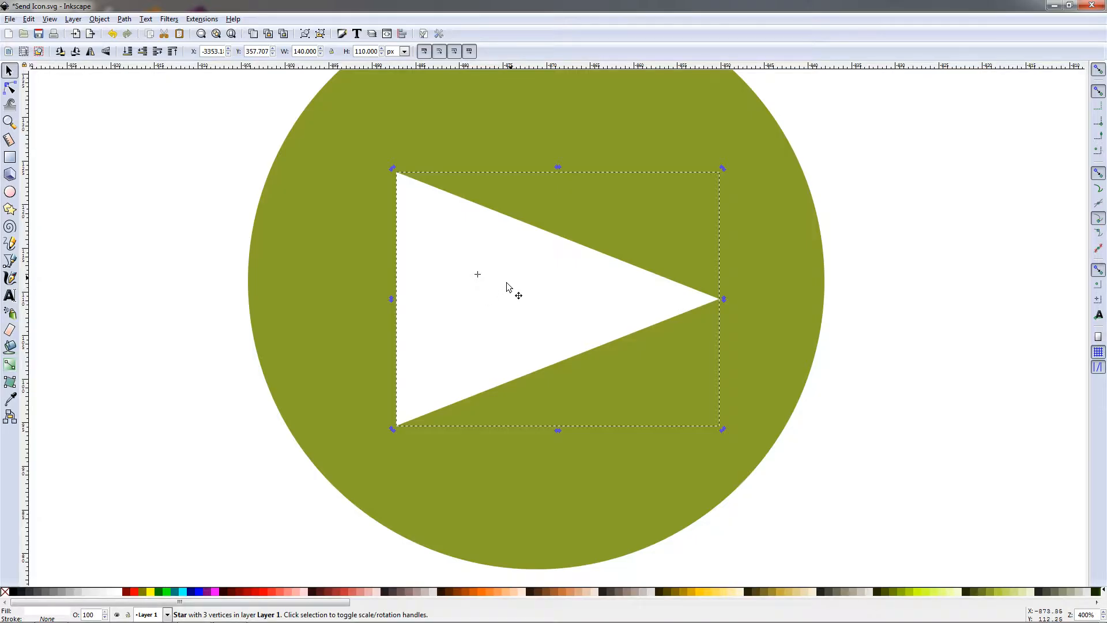
pyautogui.moveTo(649, 67); pyautogui.dragTo(718, 299)
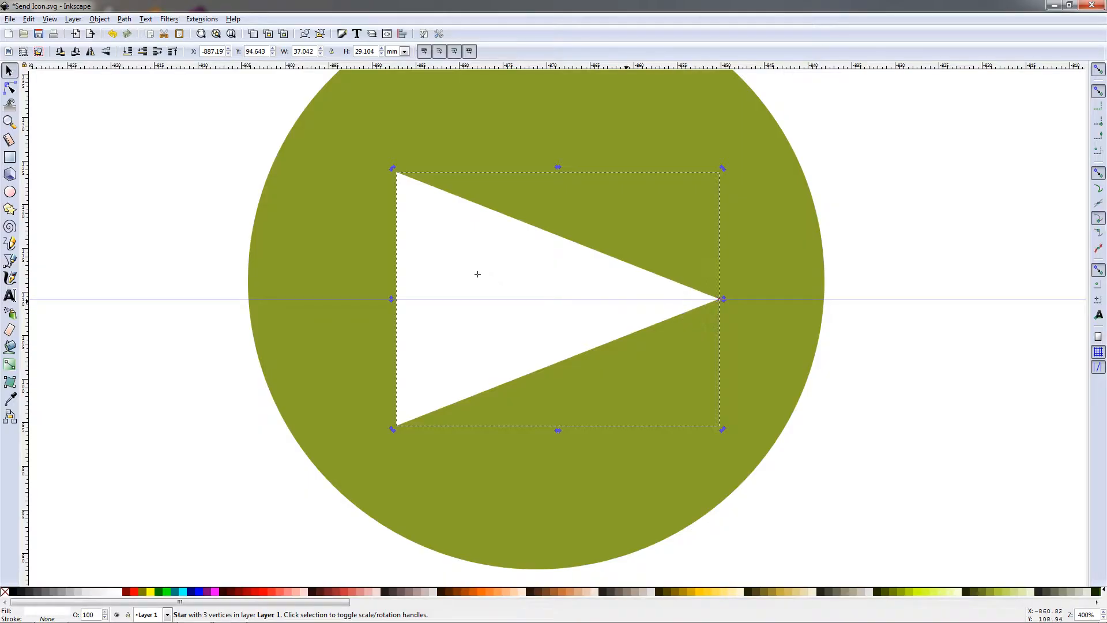
# - Draw a narrow vertical rectangle about 1.19 by 9.26 mm at the triangle's left edge and fill it black
pyautogui.click(9, 158)
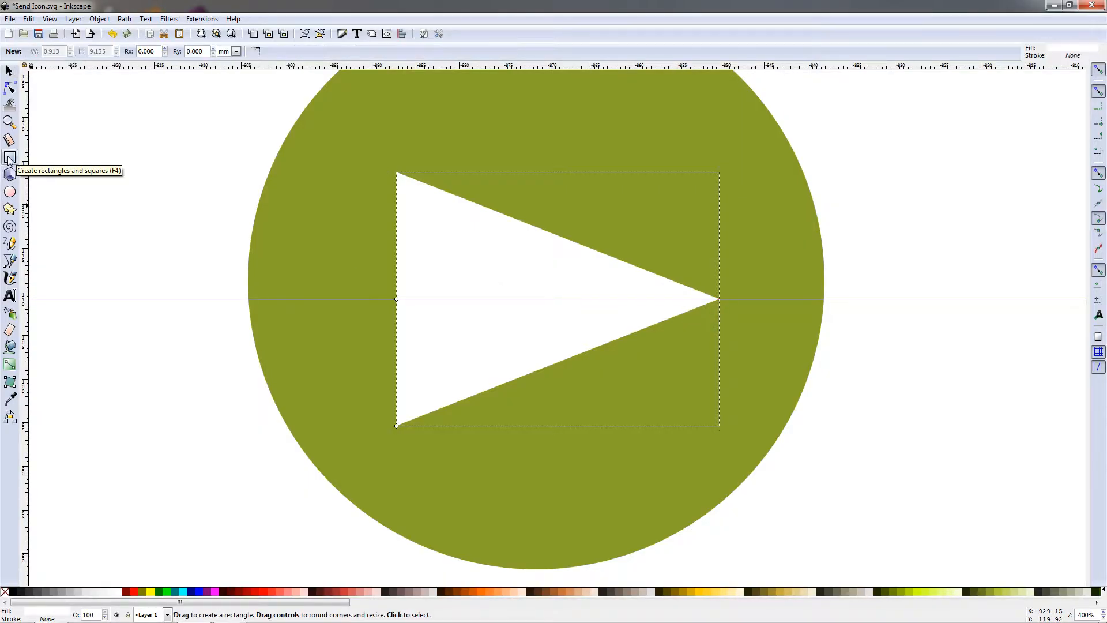
pyautogui.moveTo(387, 262); pyautogui.dragTo(398, 342)
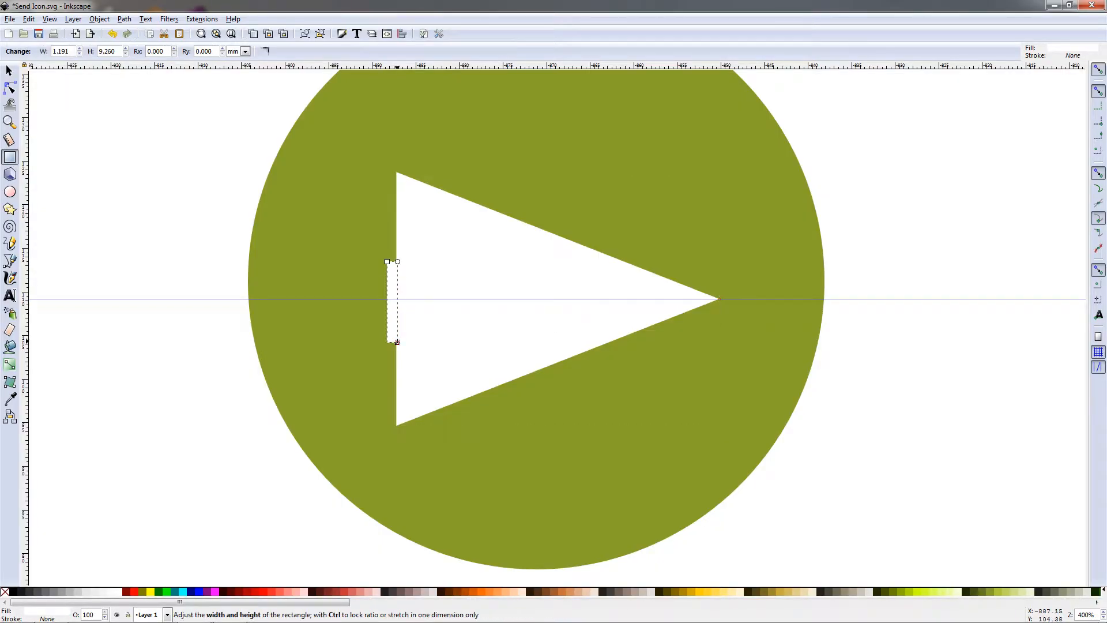
pyautogui.click(14, 594)
# - Enable snapping to bounding box centers and center the black rectangle on the horizontal guide at the triangle's left edge
pyautogui.press('F1')
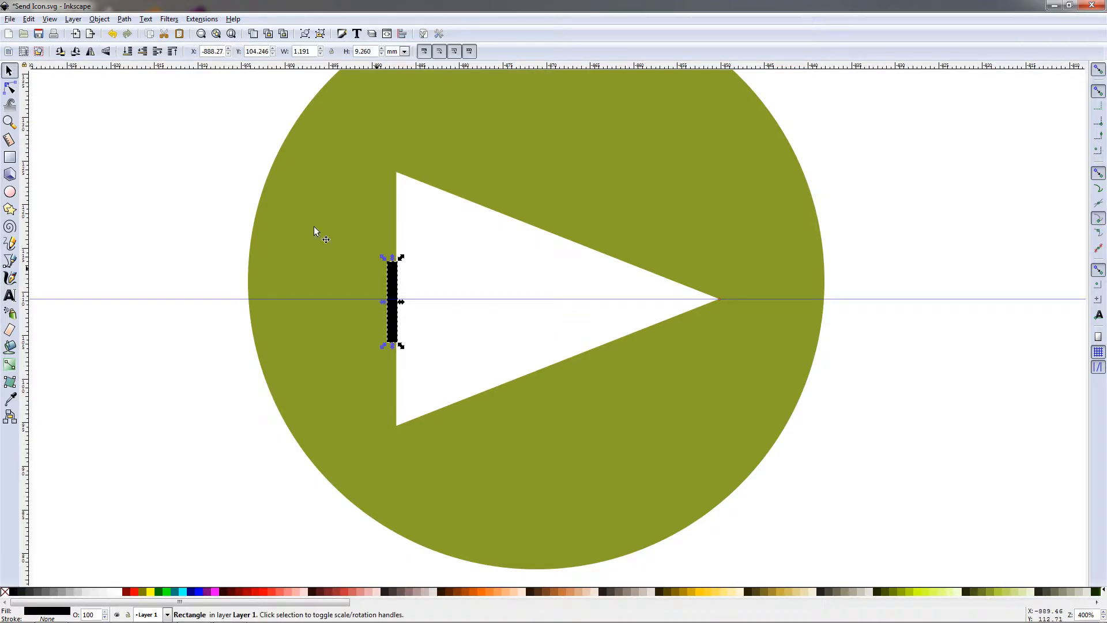
pyautogui.moveTo(390, 327); pyautogui.dragTo(394, 298)
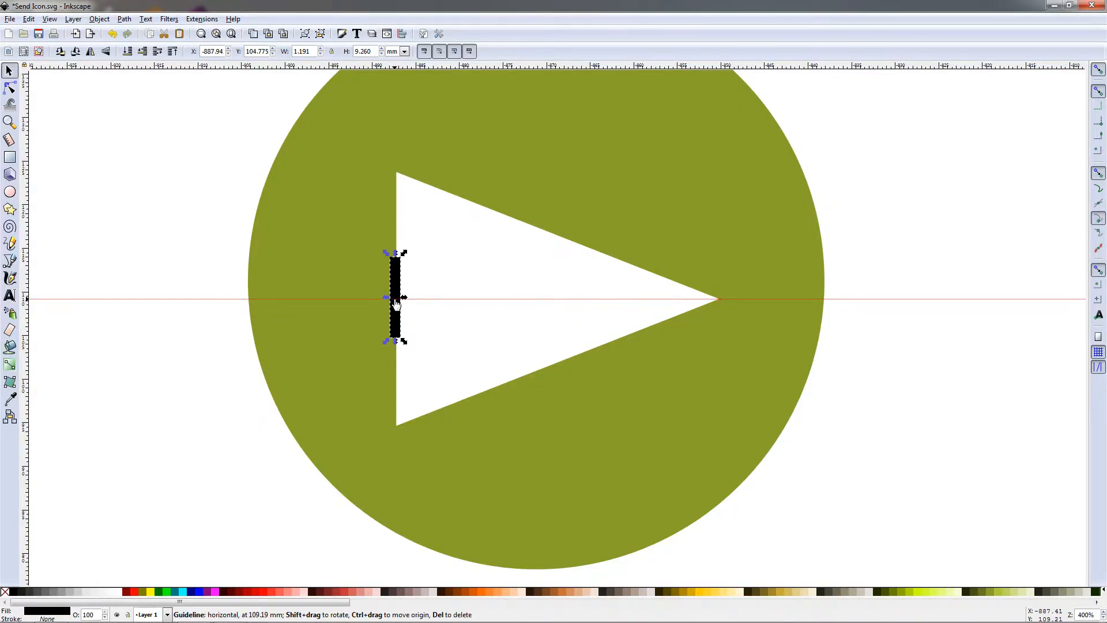
pyautogui.click(1098, 151)
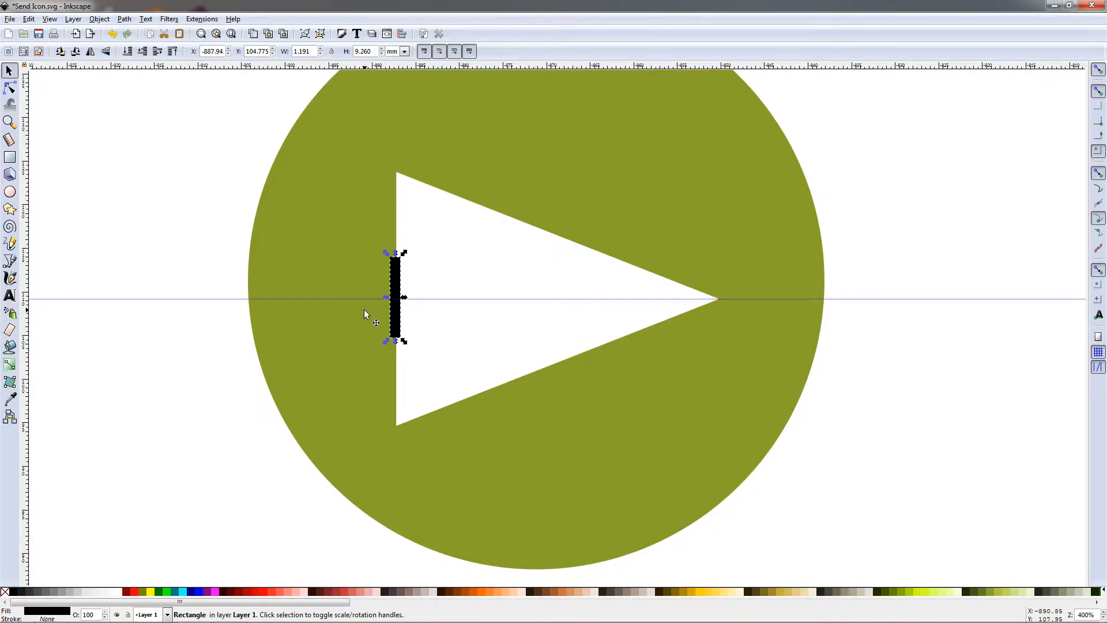
pyautogui.scroll(3, 374, 306)
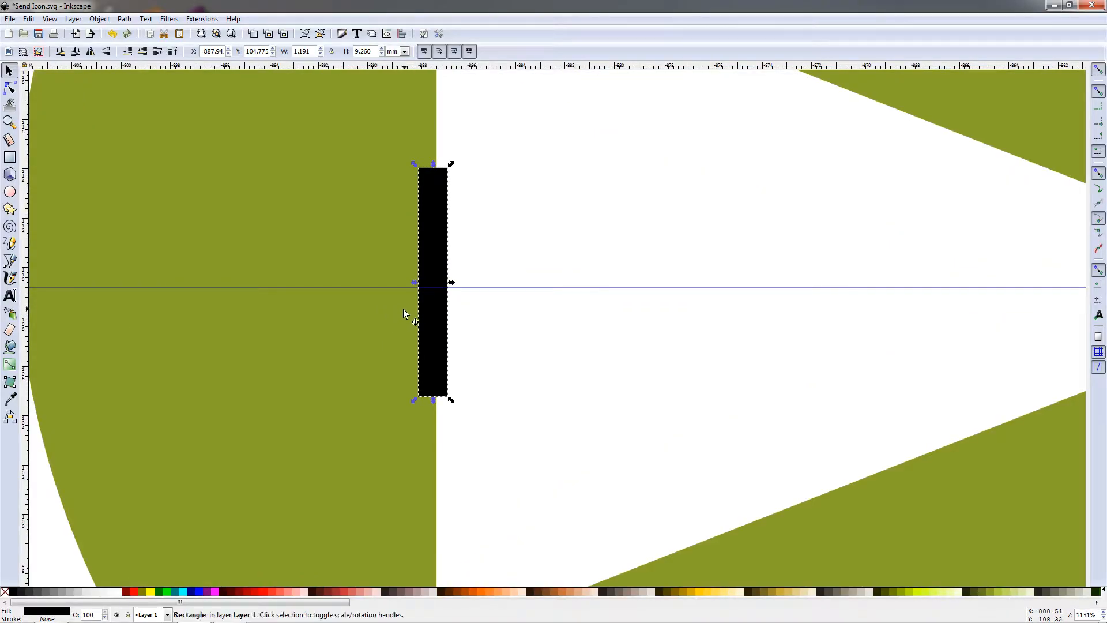
pyautogui.moveTo(434, 275)
pyautogui.mouseDown()
pyautogui.moveTo(444, 268)
pyautogui.moveTo(436, 285)
pyautogui.moveTo(441, 272)
pyautogui.mouseUp()
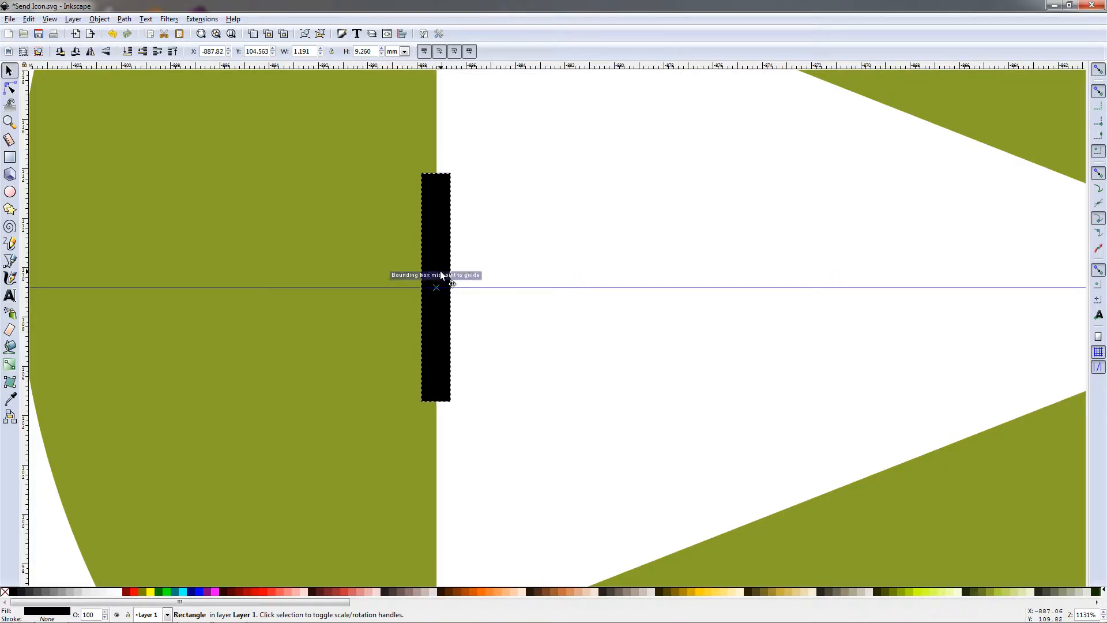
pyautogui.moveTo(440, 271); pyautogui.dragTo(440, 271)
pyautogui.scroll(-2, 442, 306)
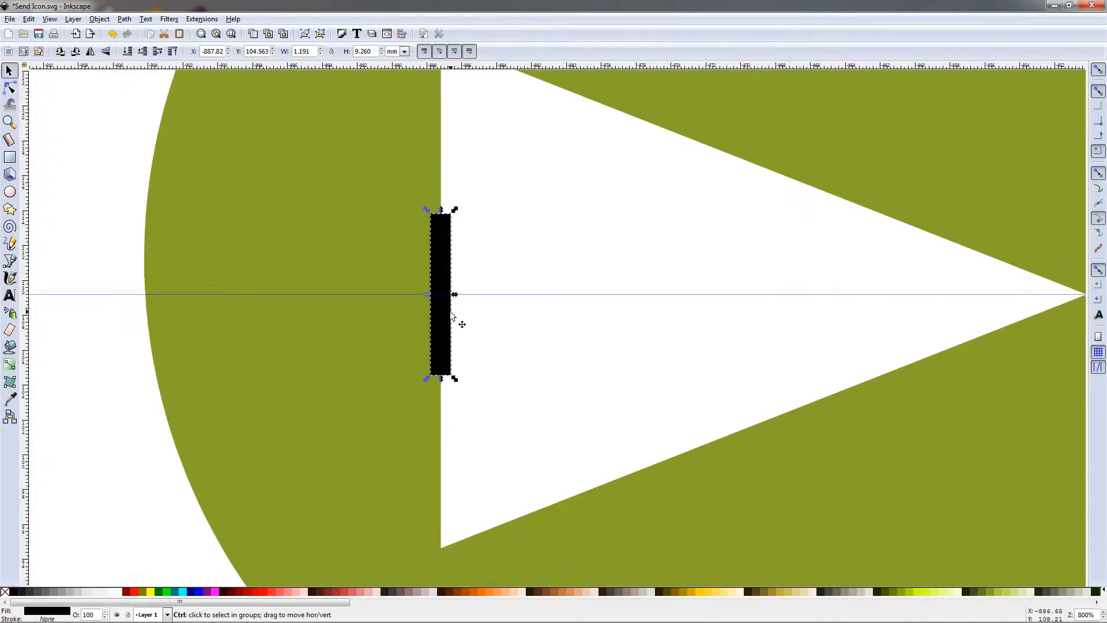
# - Place horizontal guides along the black rectangle's upper and lower edges and delete the rectangle
pyautogui.scroll(2, 432, 148)
pyautogui.moveTo(459, 68); pyautogui.dragTo(468, 370)
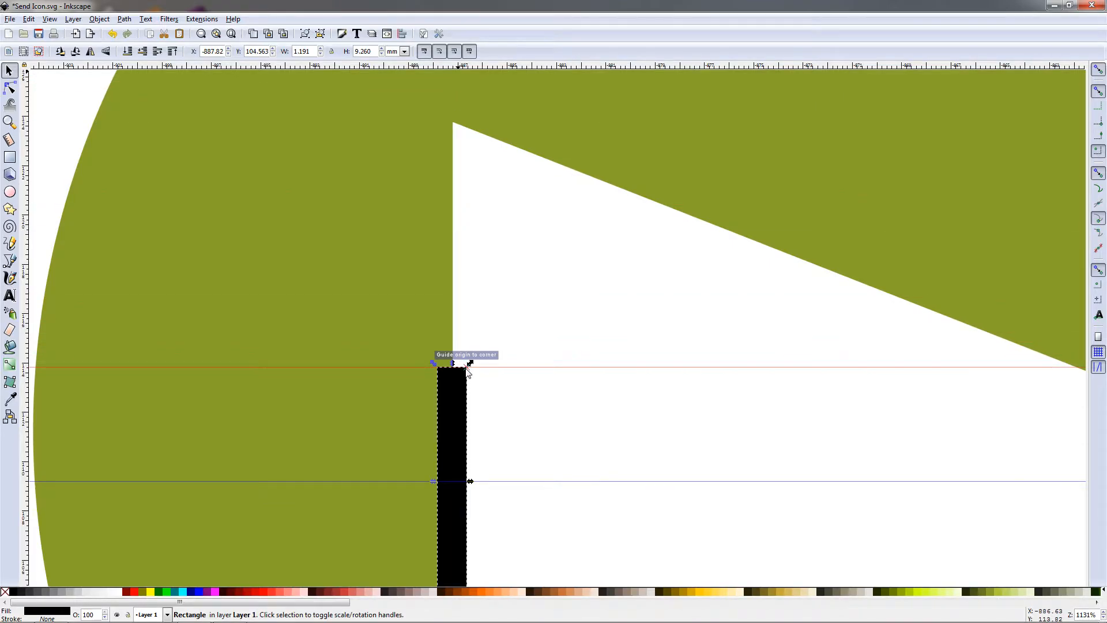
pyautogui.moveTo(465, 449); pyautogui.dragTo(475, 341)
pyautogui.moveTo(471, 69); pyautogui.dragTo(451, 514)
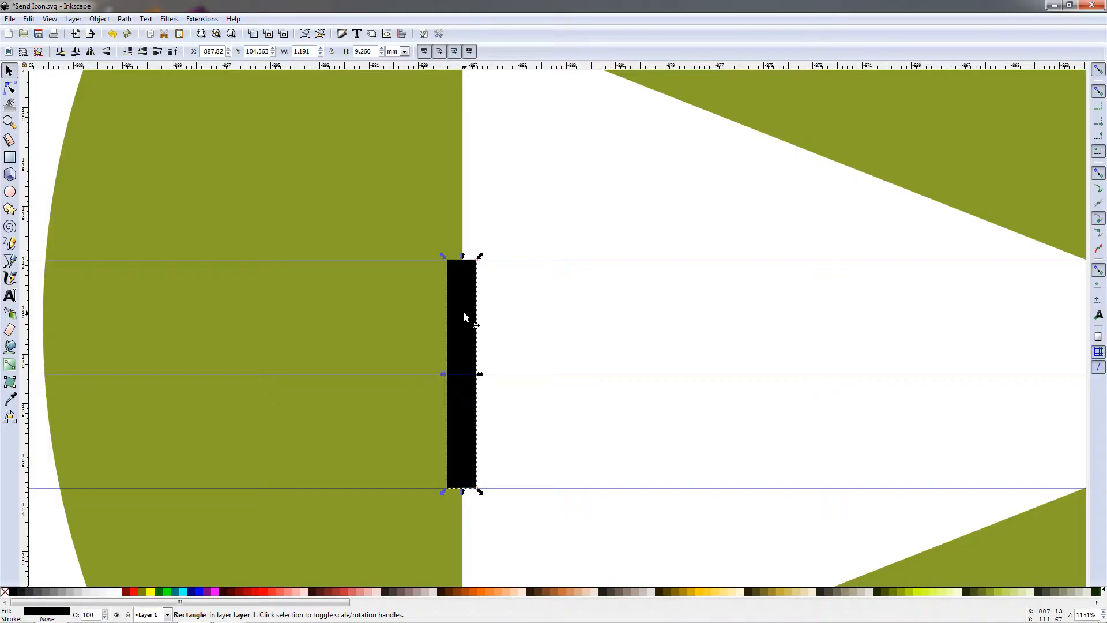
pyautogui.press('Delete')
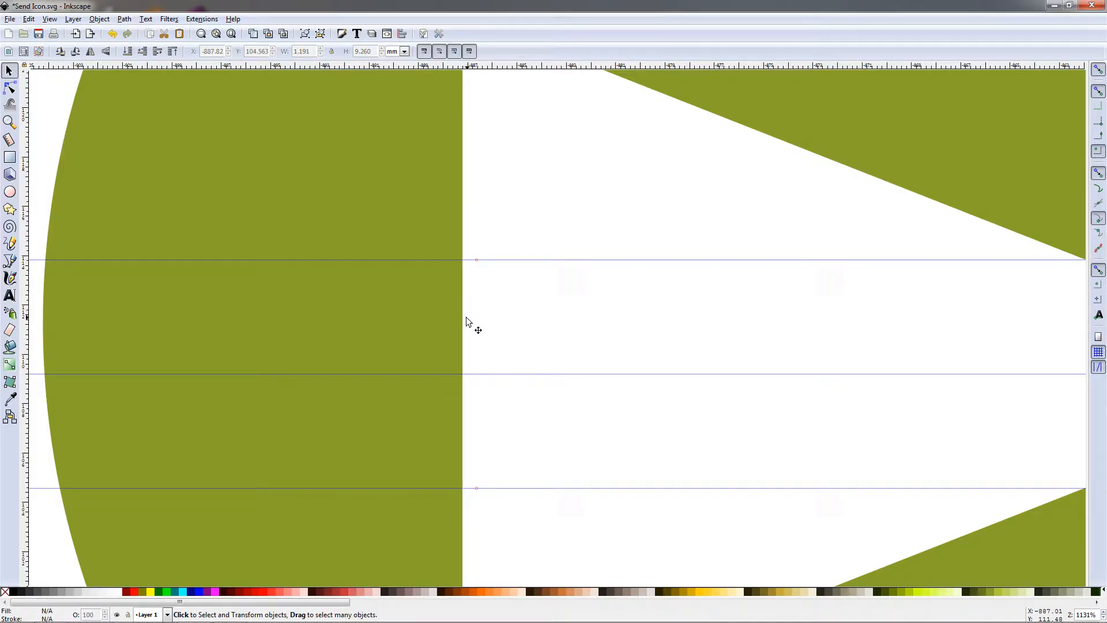
# - Enable snapping to bounding box edges and draw a closed triangle from the upper guide at the white triangle's left edge to its right tip and back along the middle guide
pyautogui.moveTo(465, 316); pyautogui.dragTo(408, 309)
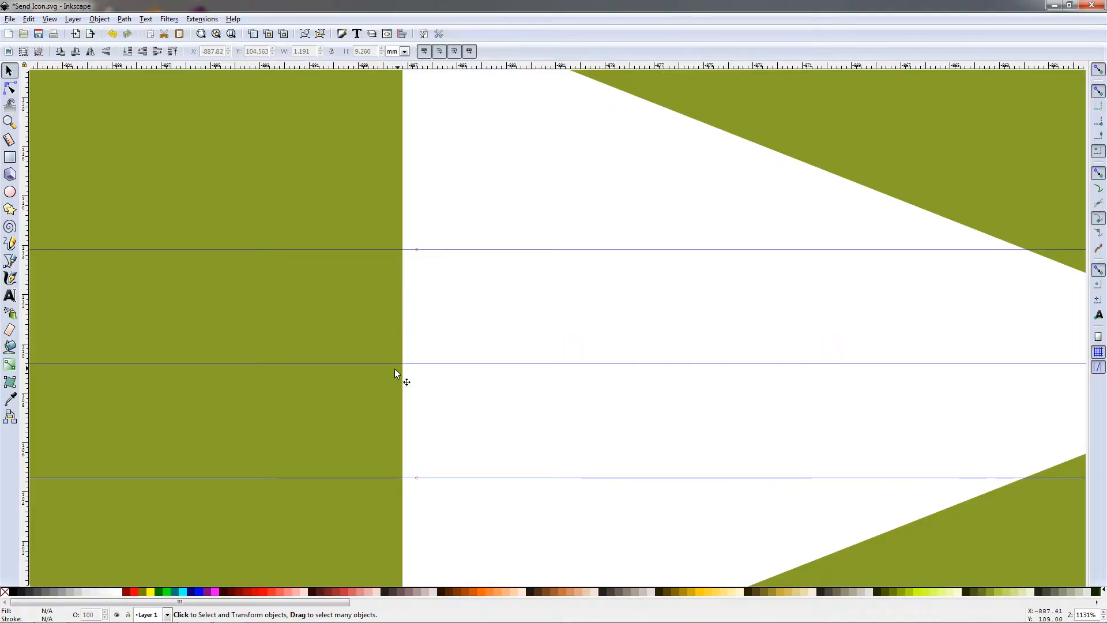
pyautogui.scroll(-3, 404, 277)
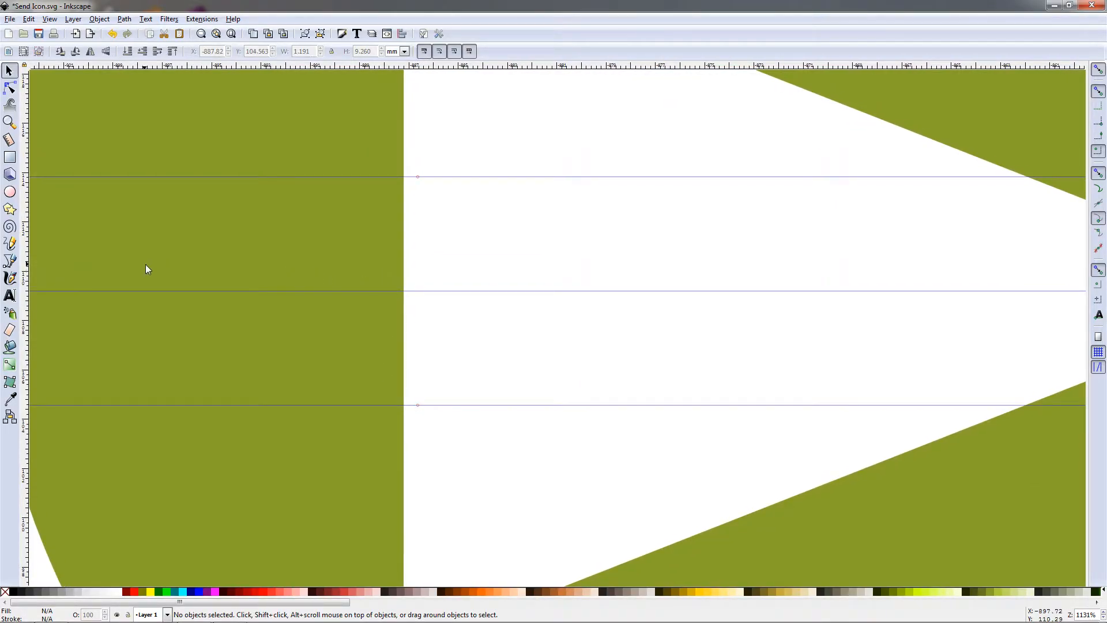
pyautogui.click(10, 260)
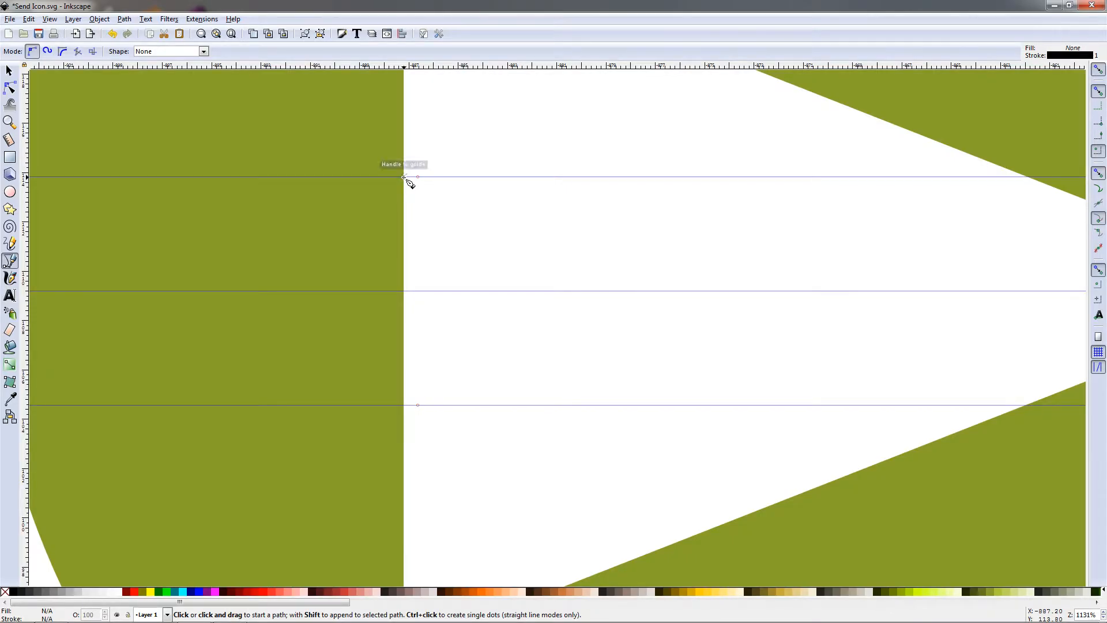
pyautogui.click(1099, 108)
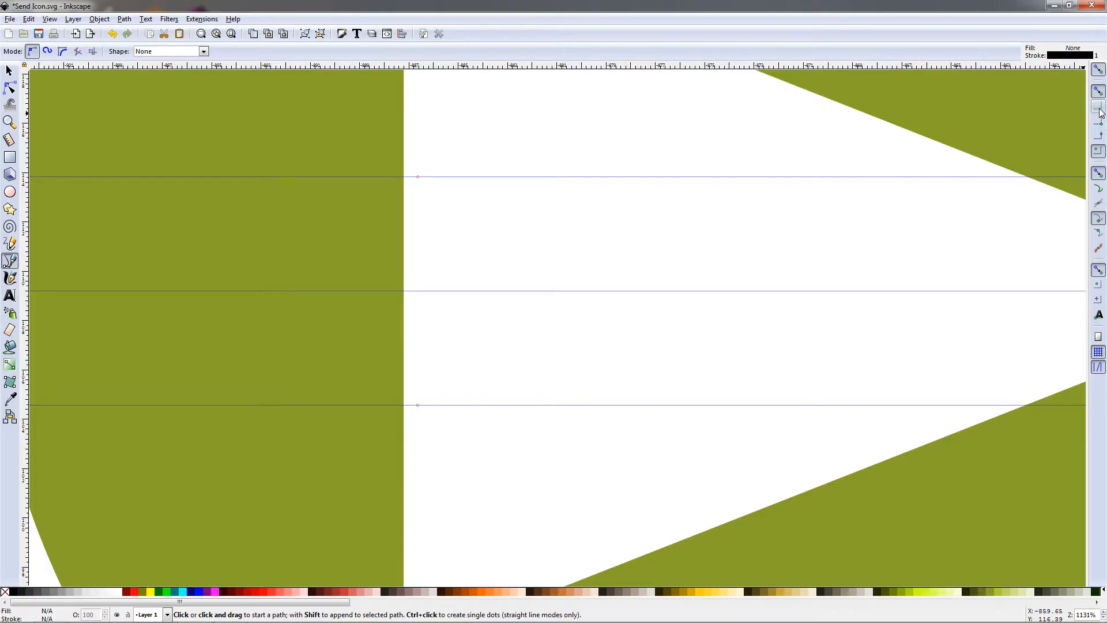
pyautogui.click(404, 177)
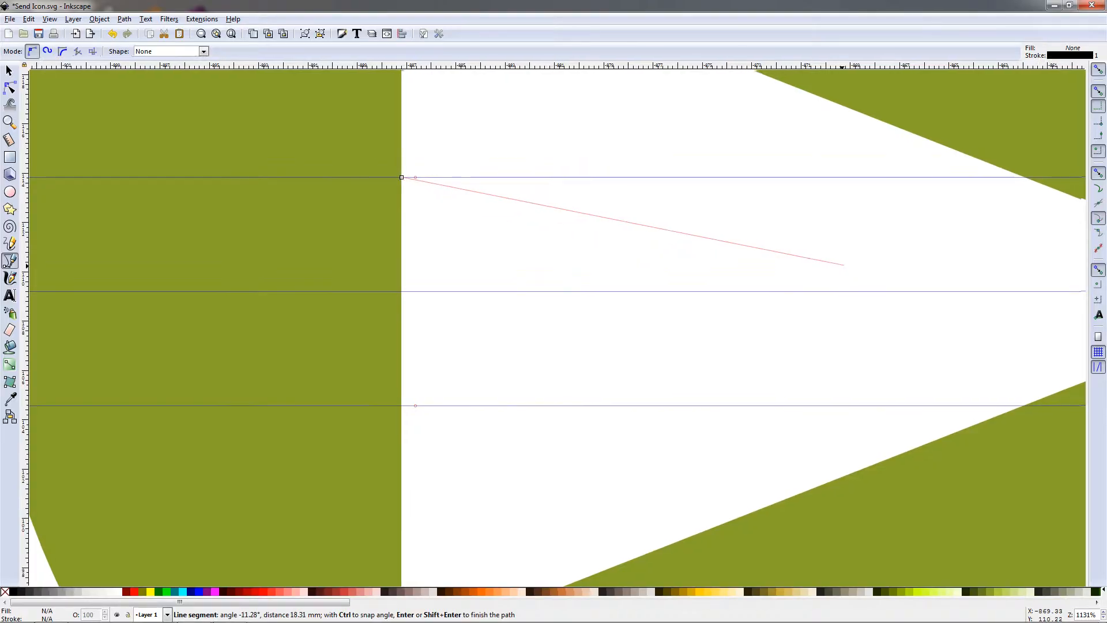
pyautogui.hscroll(5, 853, 267)
pyautogui.click(973, 273)
pyautogui.moveTo(308, 343); pyautogui.dragTo(709, 289)
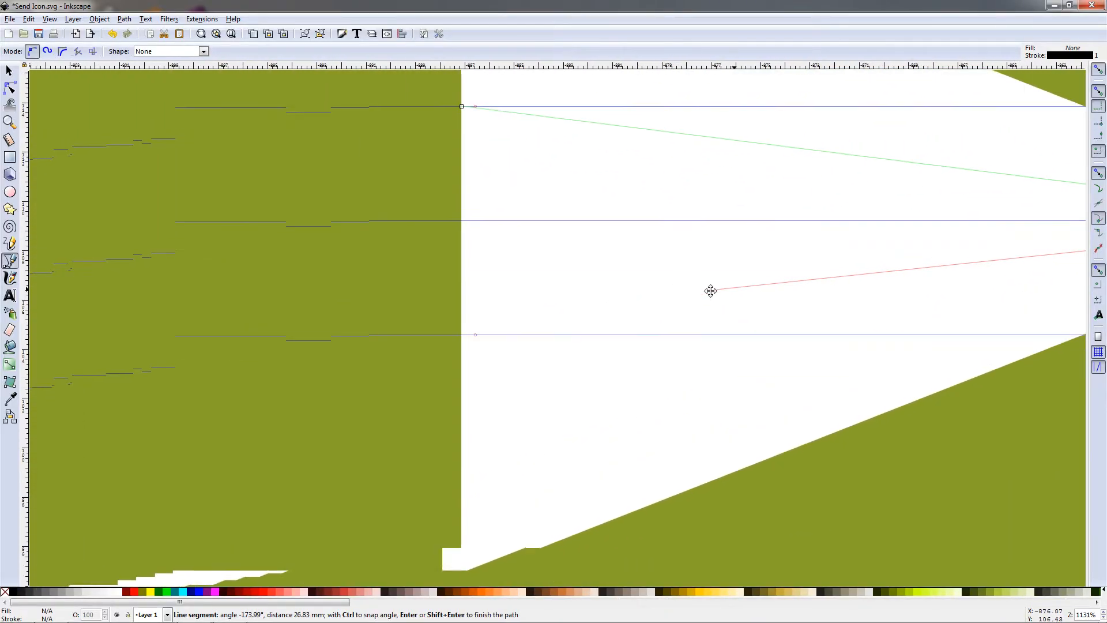
pyautogui.click(462, 220)
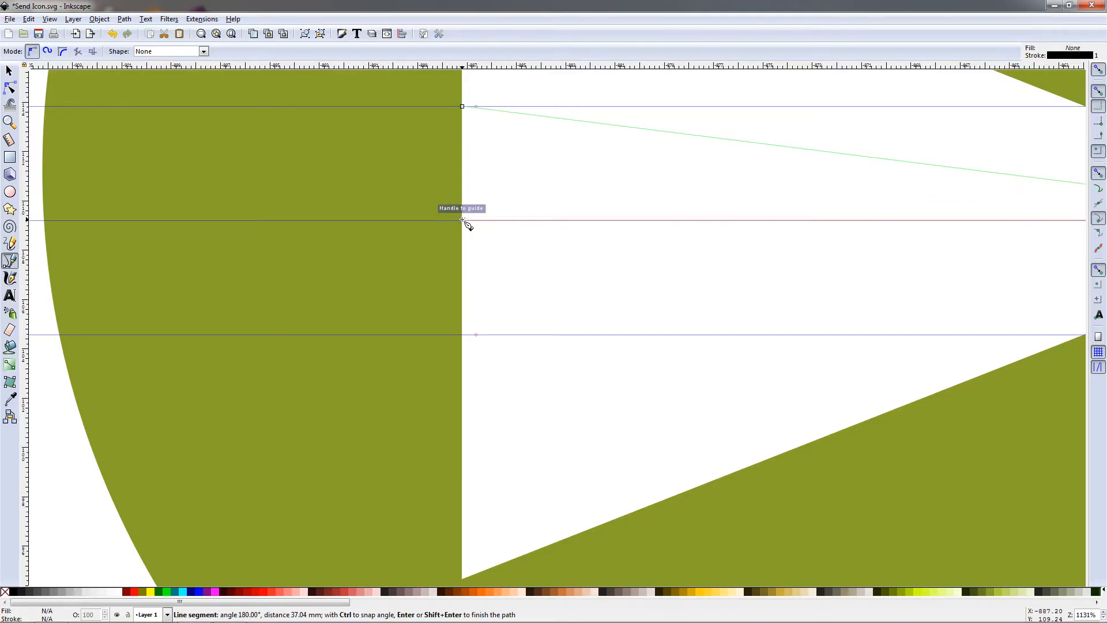
pyautogui.click(462, 106)
pyautogui.moveTo(482, 198); pyautogui.dragTo(285, 304)
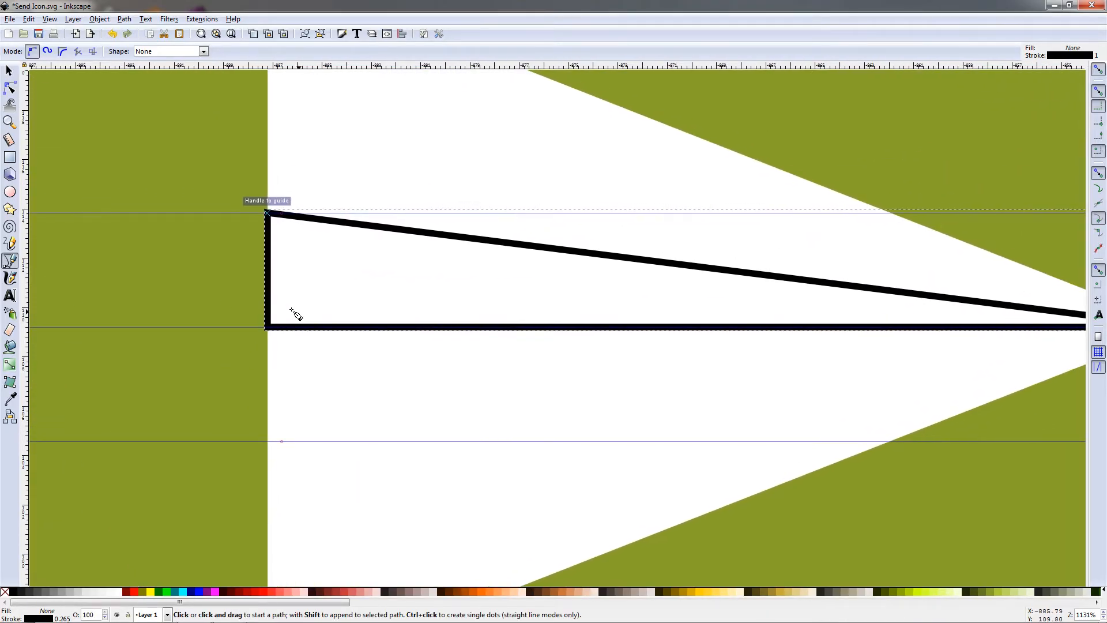
# - Remove the upper thin triangle's stroke and give it a flat grey fill, b3b3b3
pyautogui.click(338, 36)
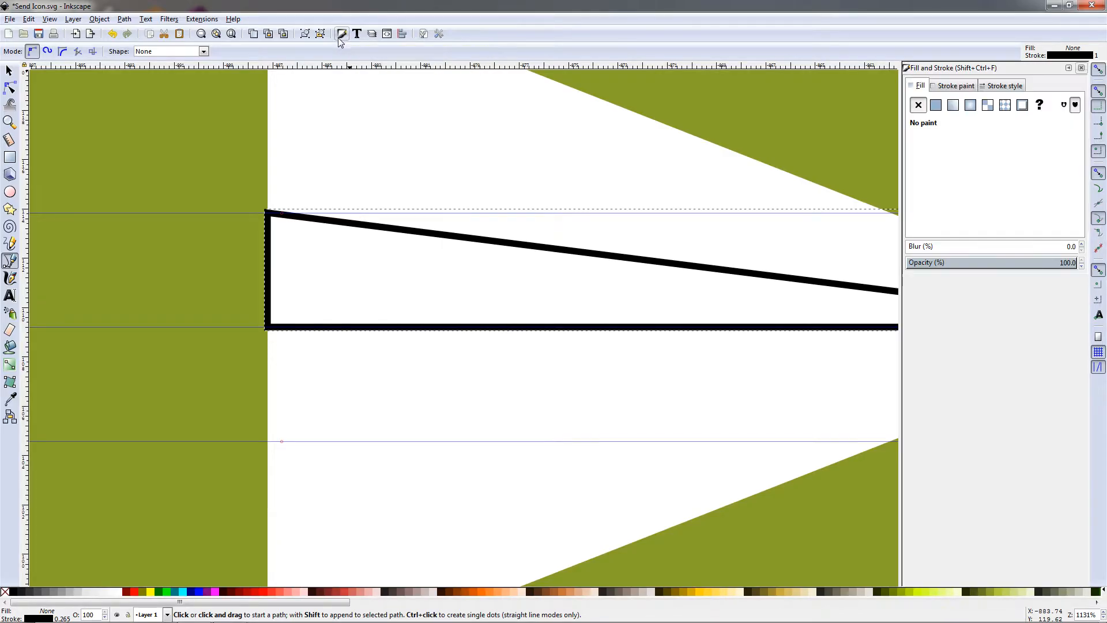
pyautogui.click(941, 88)
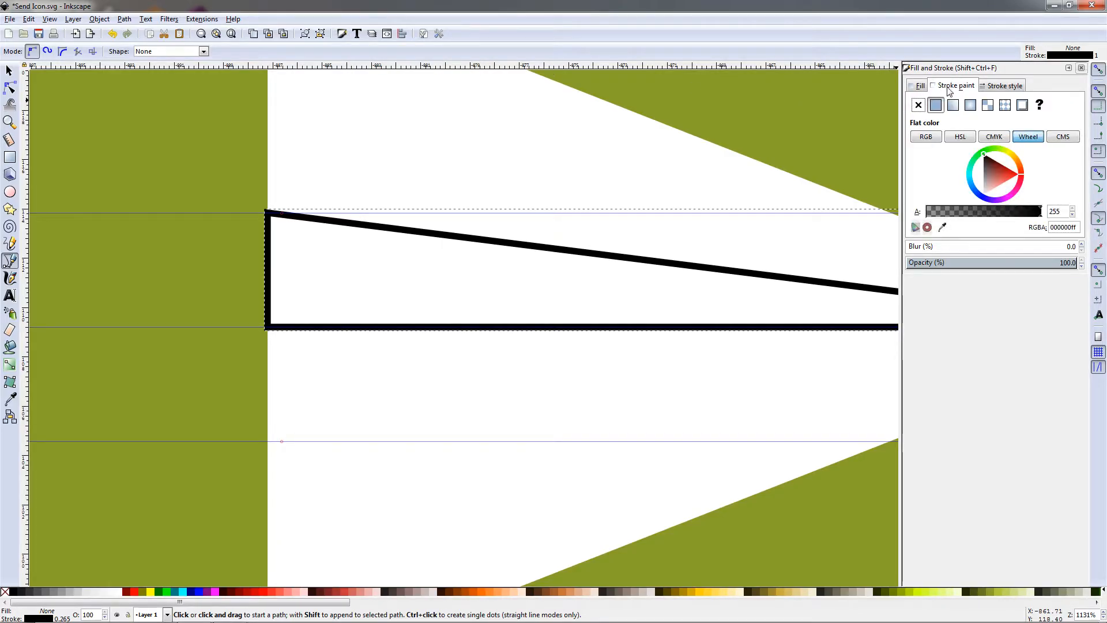
pyautogui.click(918, 105)
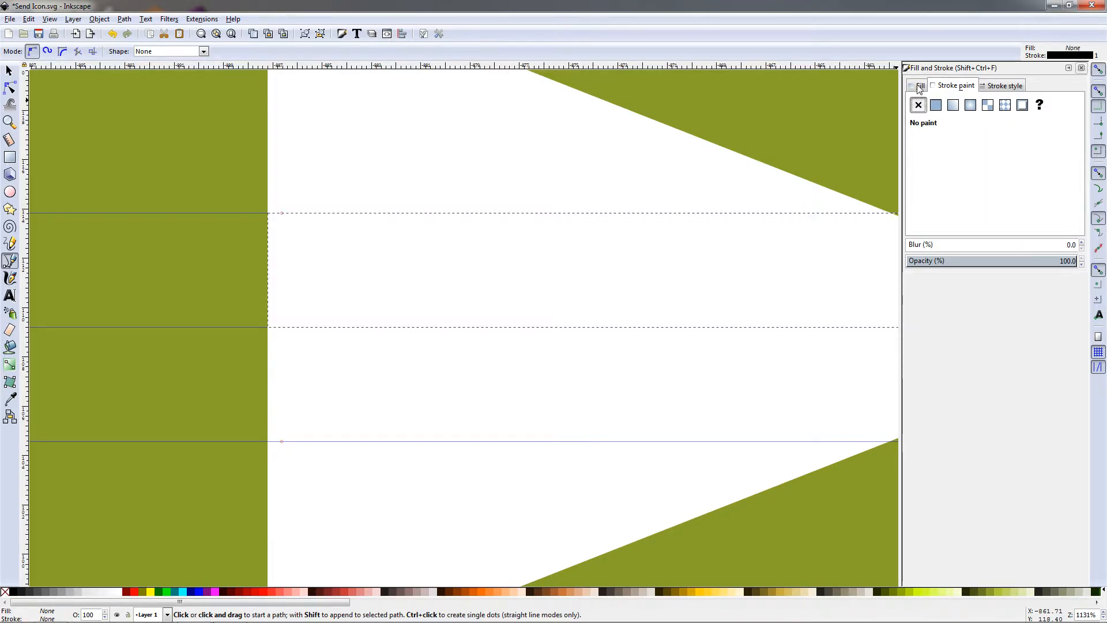
pyautogui.click(920, 86)
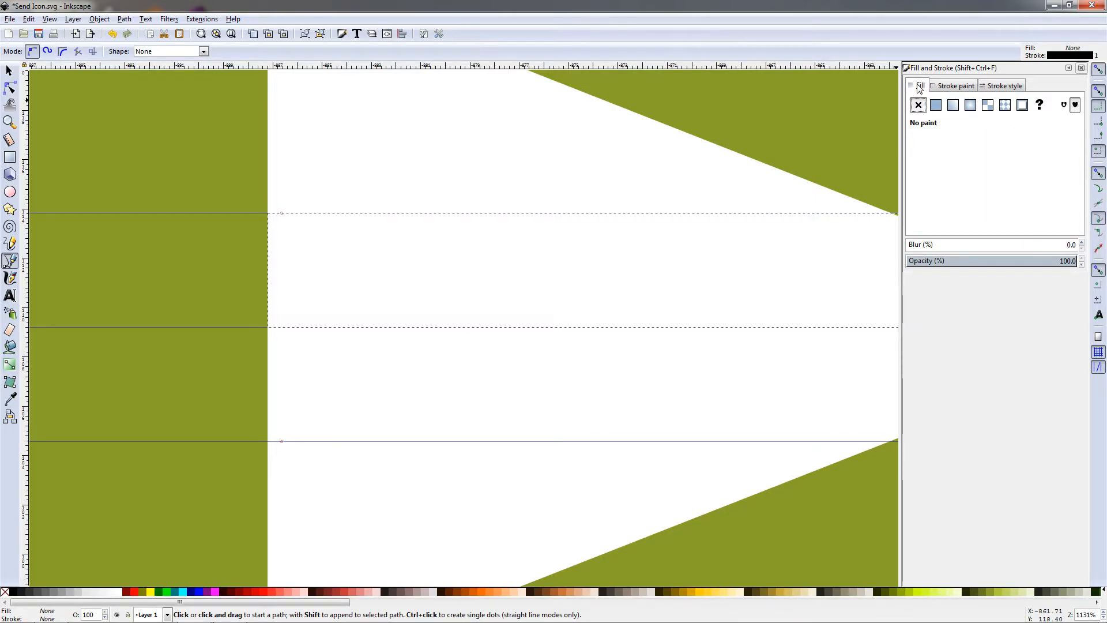
pyautogui.click(936, 106)
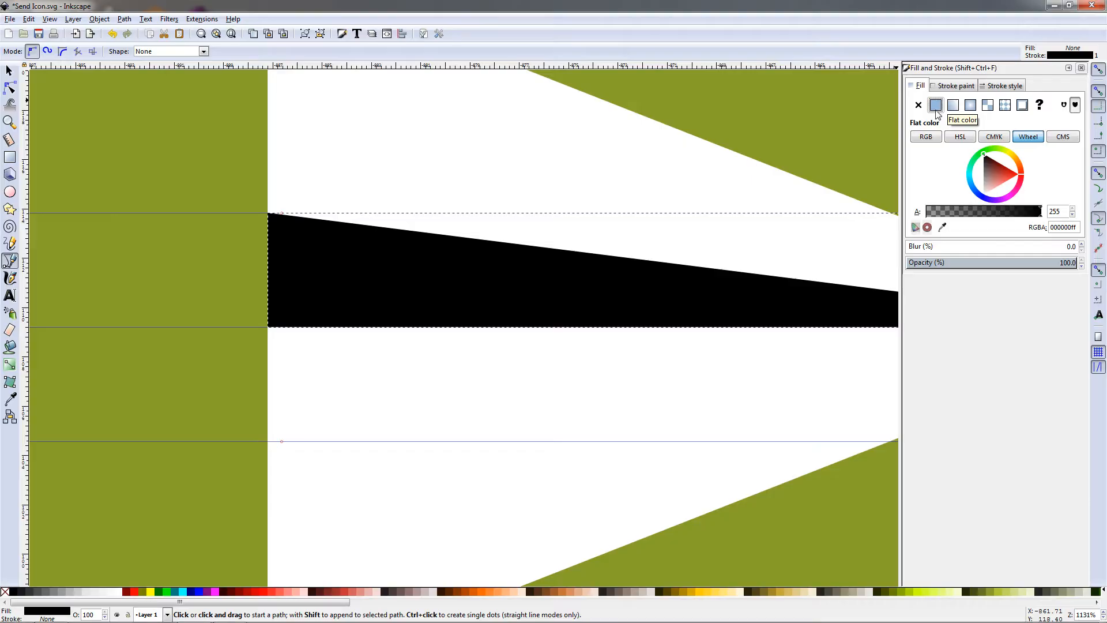
pyautogui.click(71, 593)
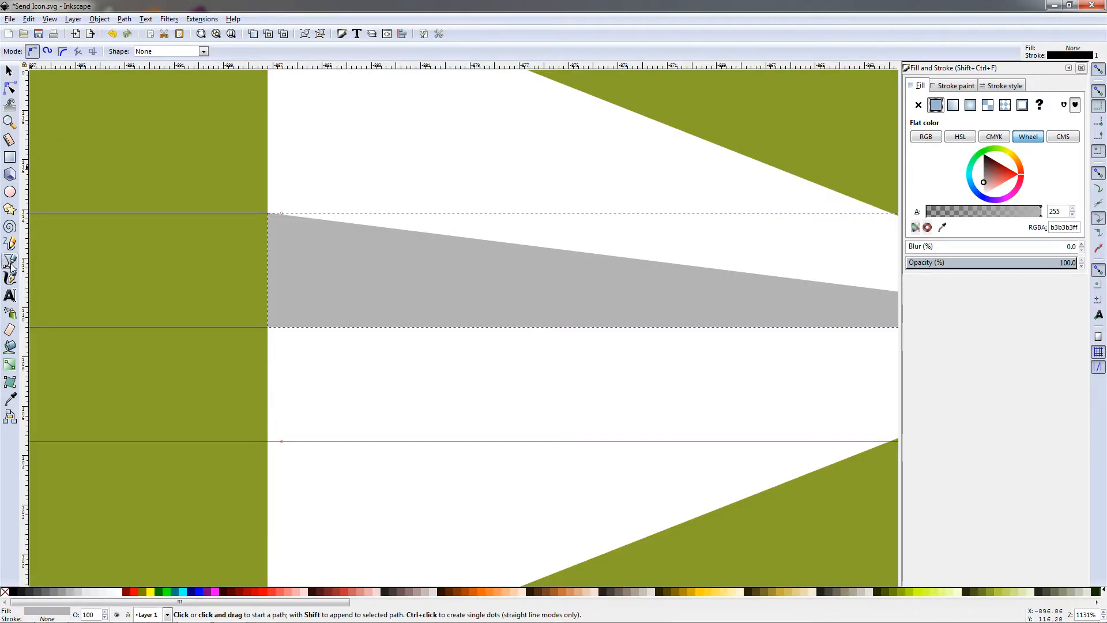
# - Draw a matching closed triangle between the lower and middle guides, from the white triangle's left edge to its right tip
pyautogui.click(268, 441)
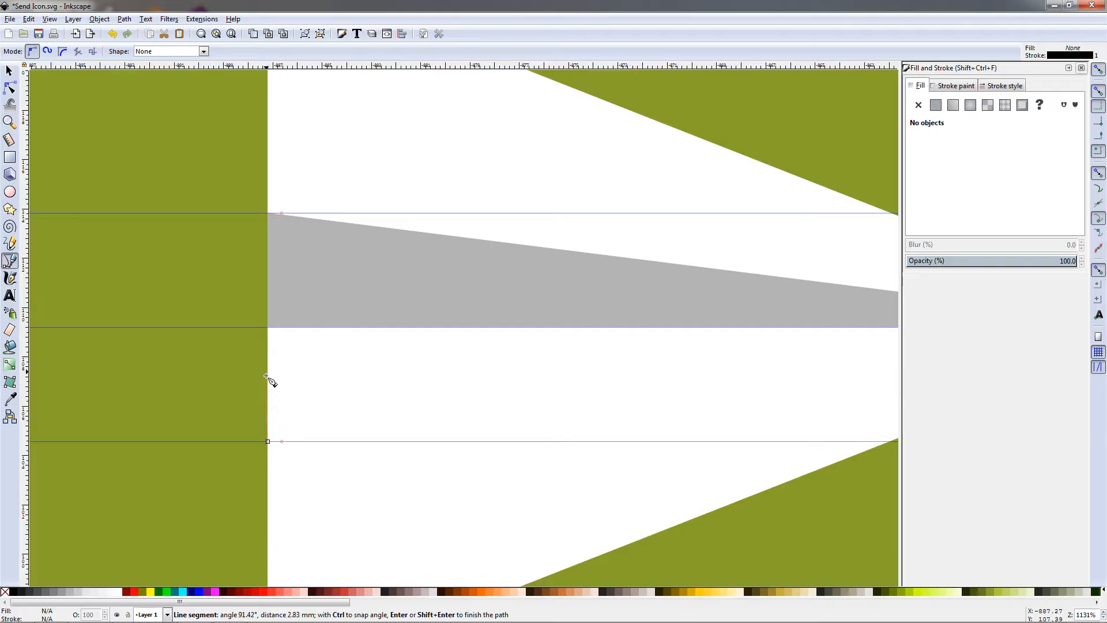
pyautogui.click(268, 328)
pyautogui.moveTo(582, 372); pyautogui.dragTo(236, 346)
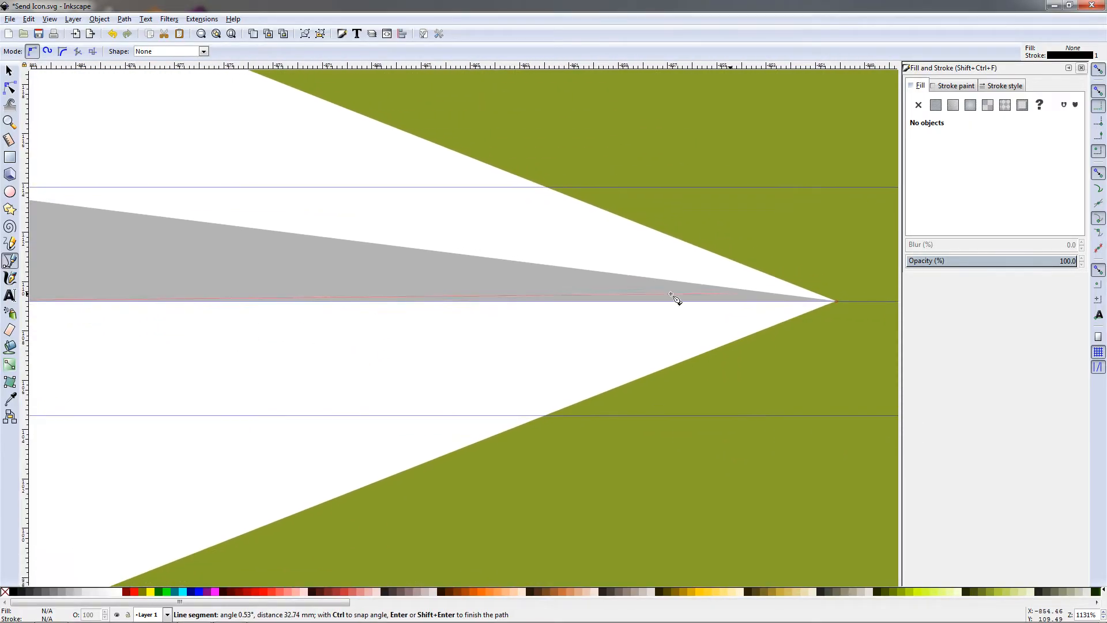
pyautogui.click(836, 301)
pyautogui.scroll(-3, 744, 302)
pyautogui.hscroll(-15, 744, 303)
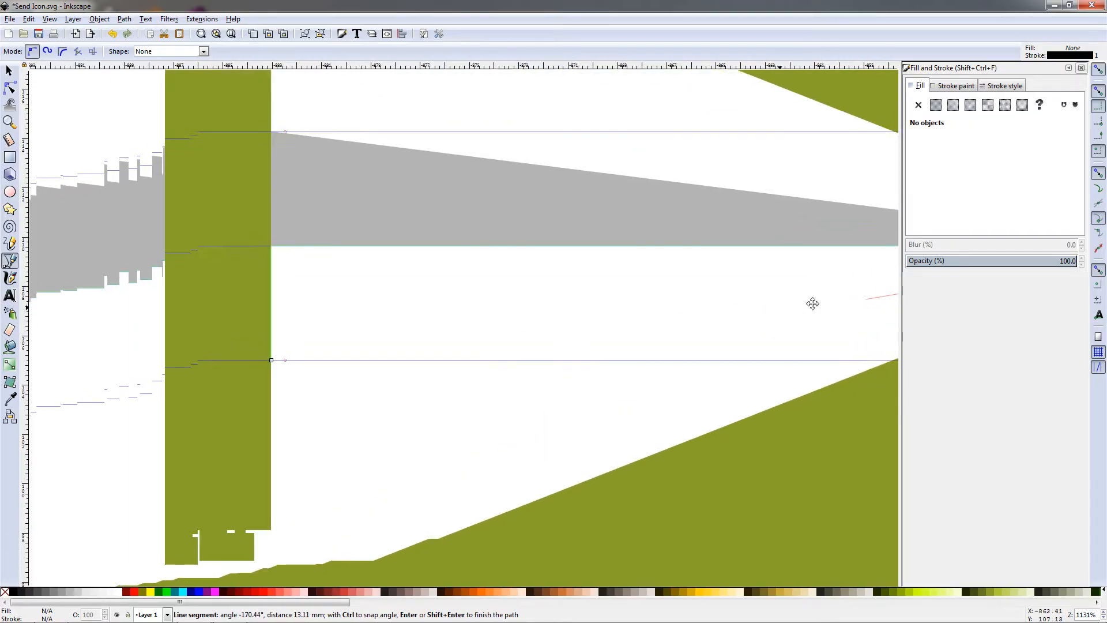
pyautogui.click(339, 357)
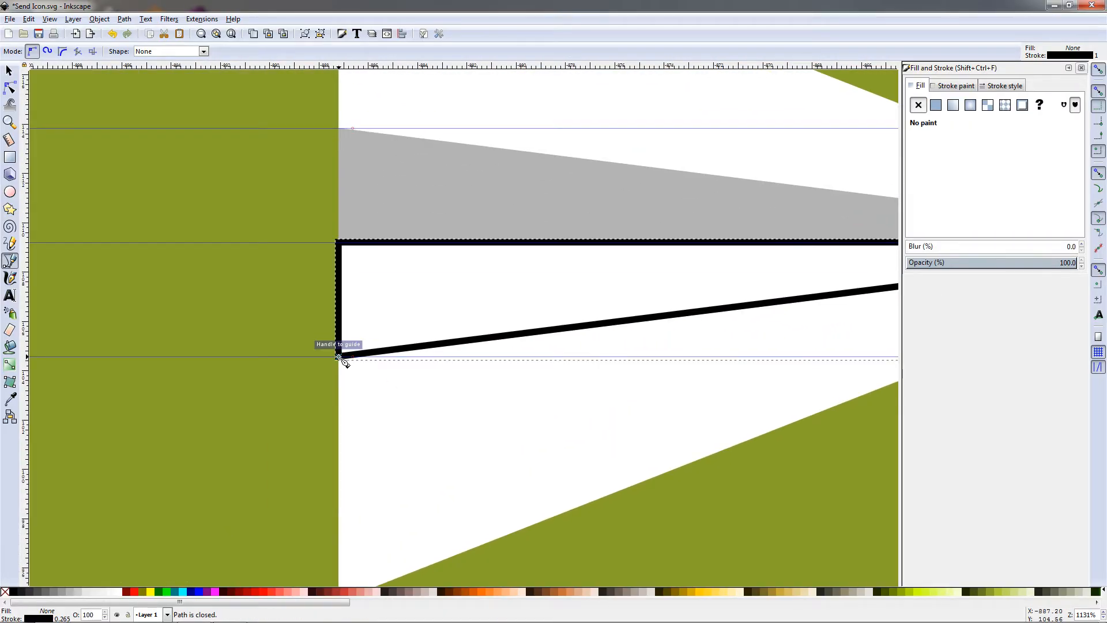
# - Remove the lower thin triangle's stroke and fill it with the lighter grey cccccc
pyautogui.click(938, 90)
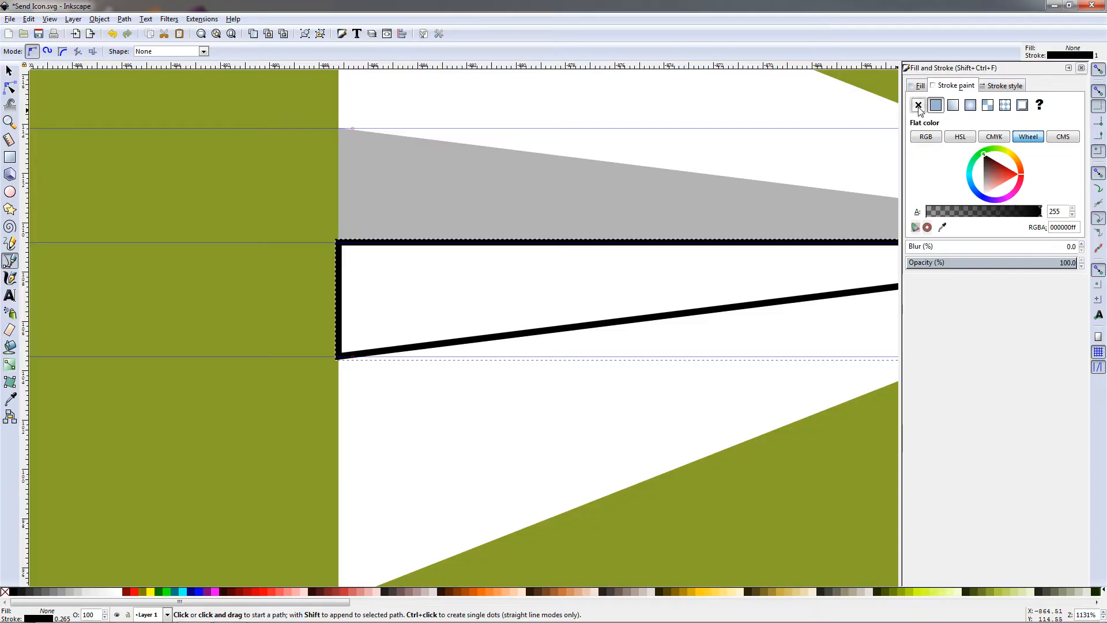
pyautogui.click(919, 105)
pyautogui.click(918, 86)
pyautogui.click(936, 105)
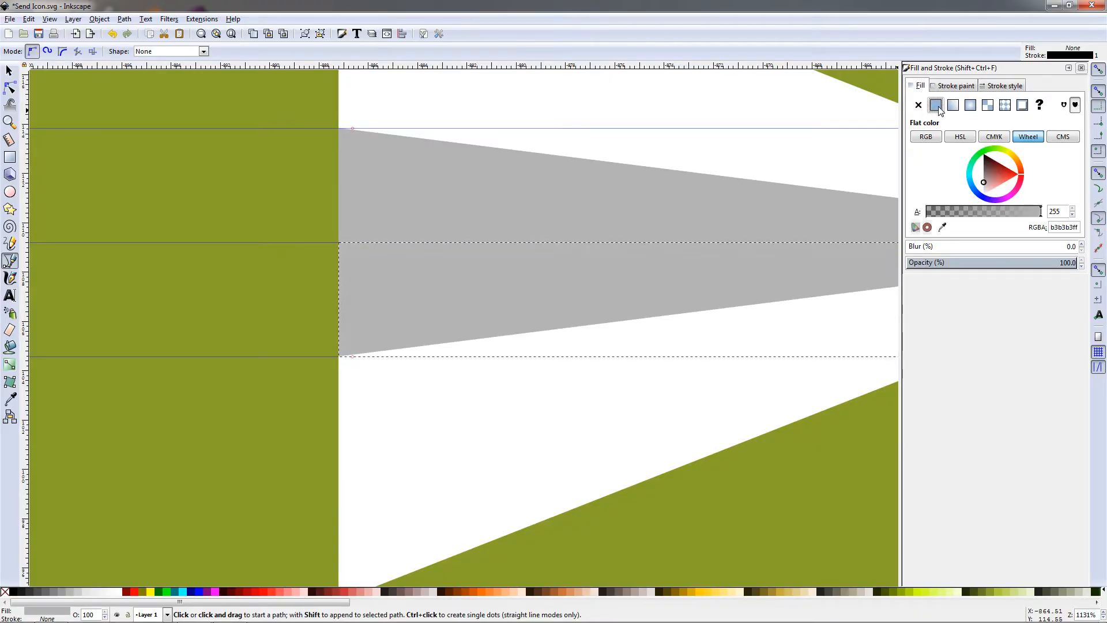
pyautogui.click(76, 592)
# - Draw a closed triangle about 4.65 by 9.26 mm at the grey shapes' left end, with its point on the middle guide
pyautogui.moveTo(470, 344); pyautogui.dragTo(342, 406)
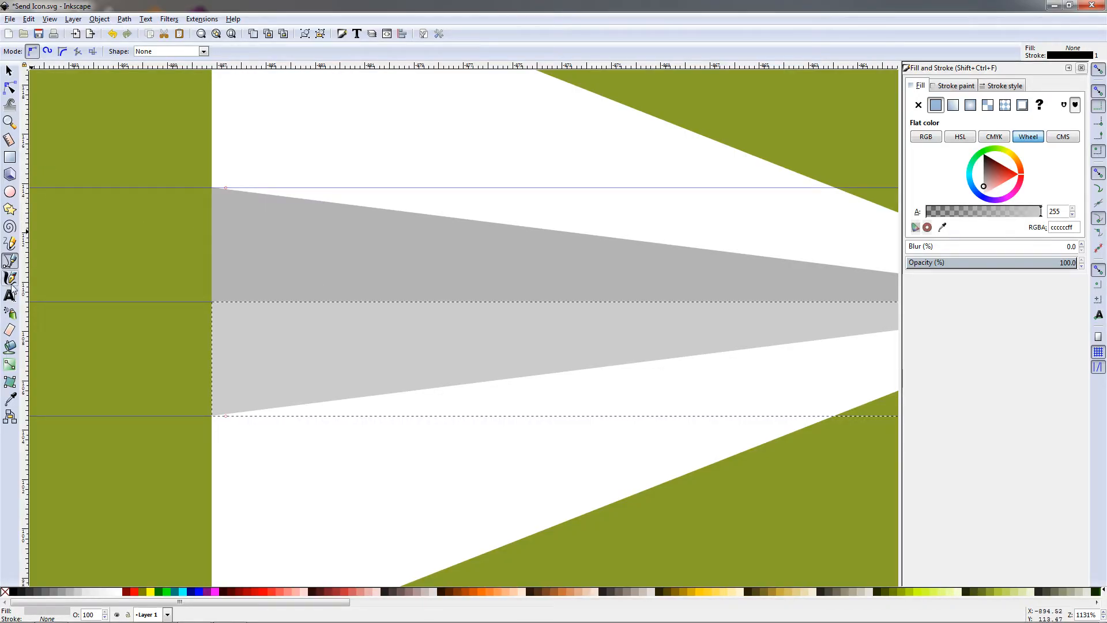
pyautogui.click(211, 188)
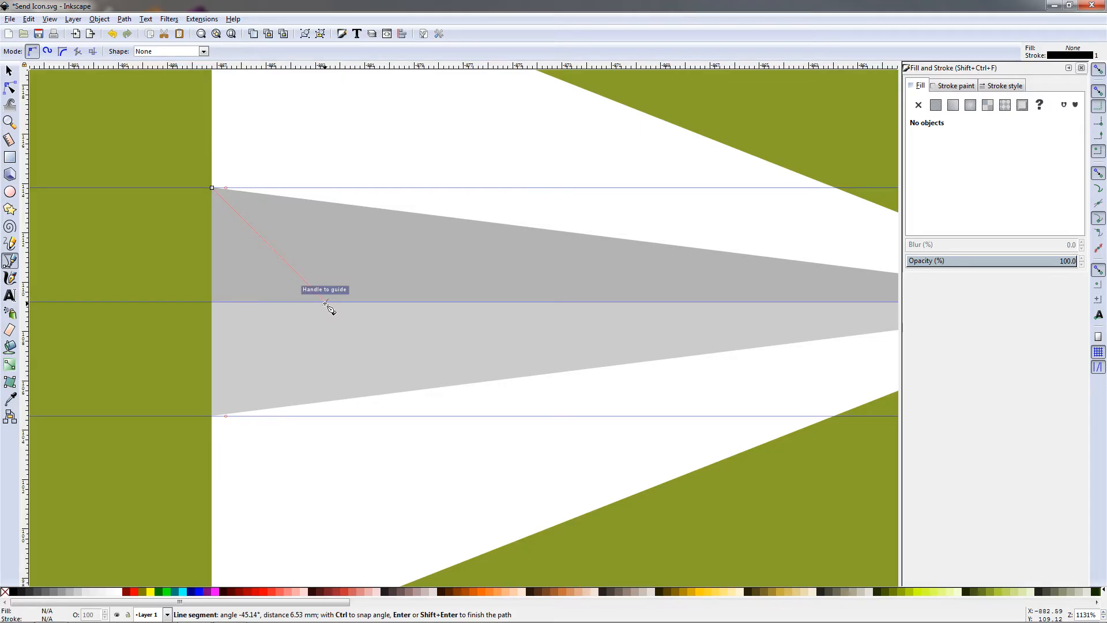
pyautogui.click(326, 302)
pyautogui.click(212, 415)
pyautogui.click(212, 187)
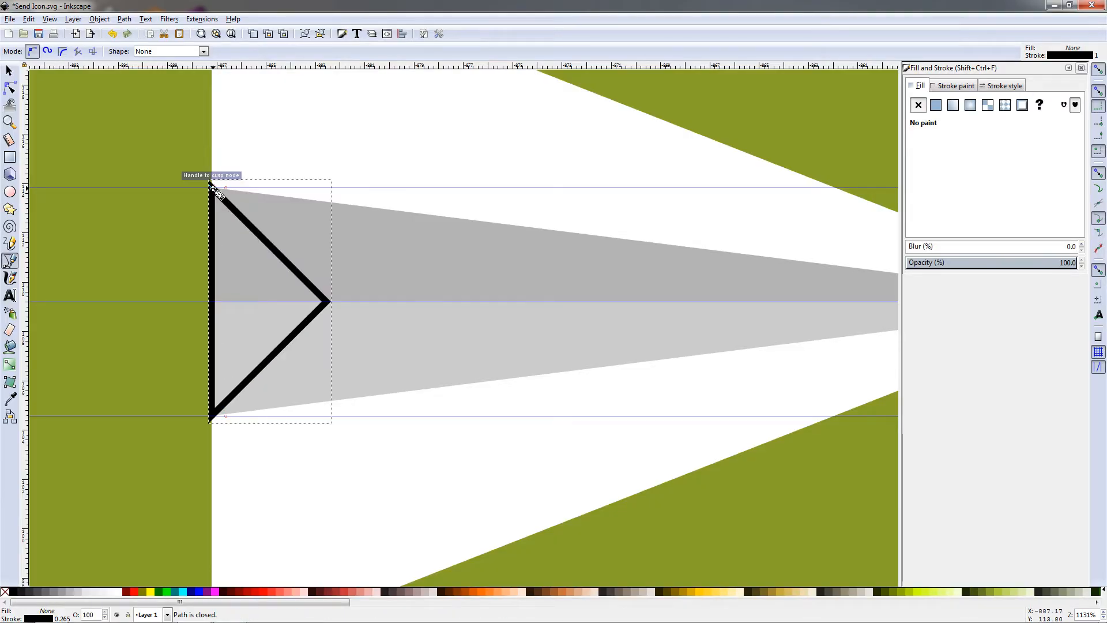
# - Remove the small triangle's stroke and give it a very dark red flat fill, 2a0000
pyautogui.click(955, 85)
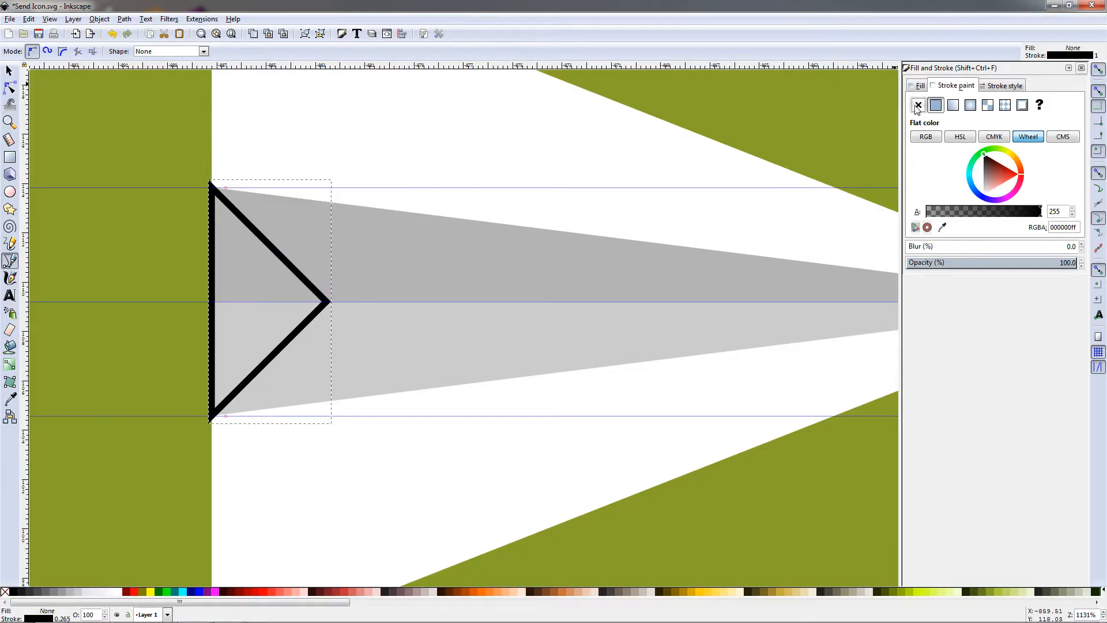
pyautogui.click(918, 105)
pyautogui.click(918, 85)
pyautogui.click(936, 105)
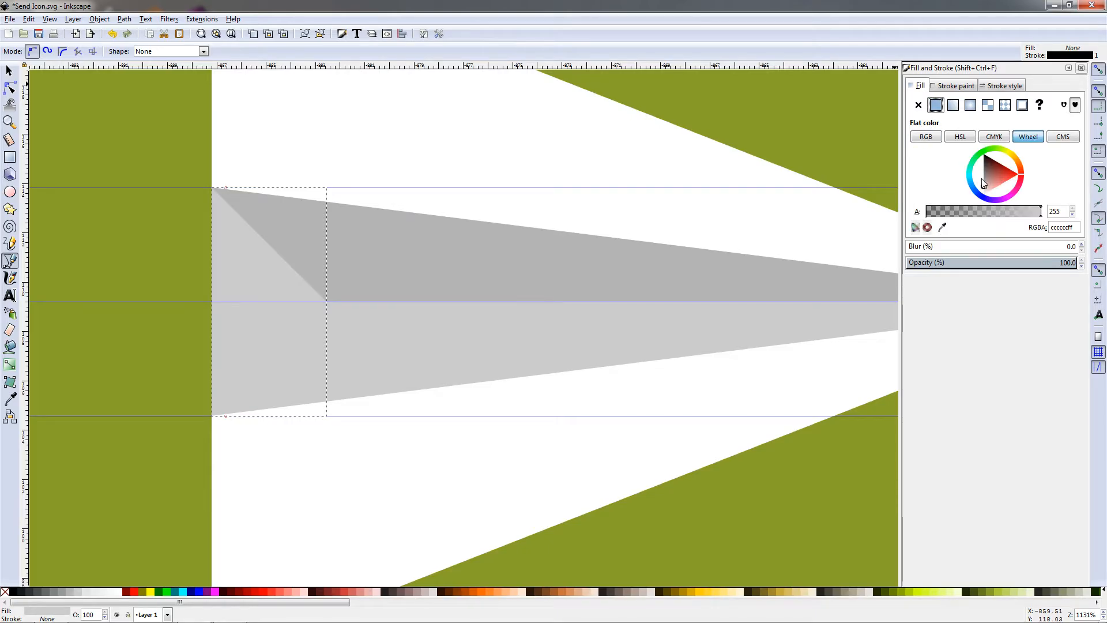
pyautogui.moveTo(976, 184); pyautogui.dragTo(975, 135)
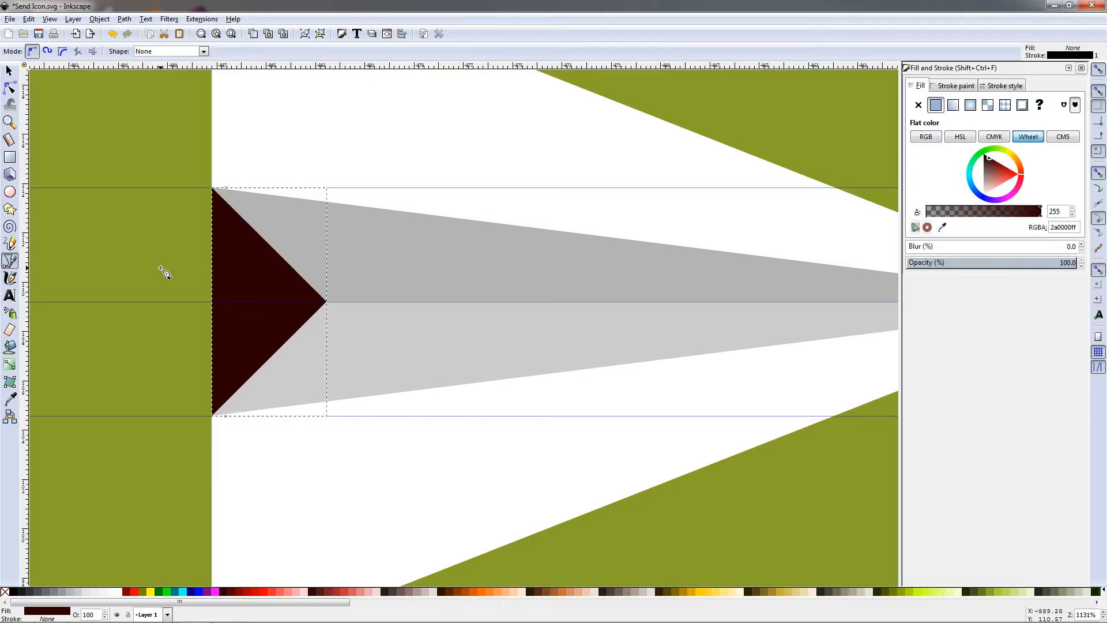
# - Subtract a duplicate of the small dark triangle from the upper grey triangle with Difference, keeping the original dark triangle
pyautogui.click(9, 72)
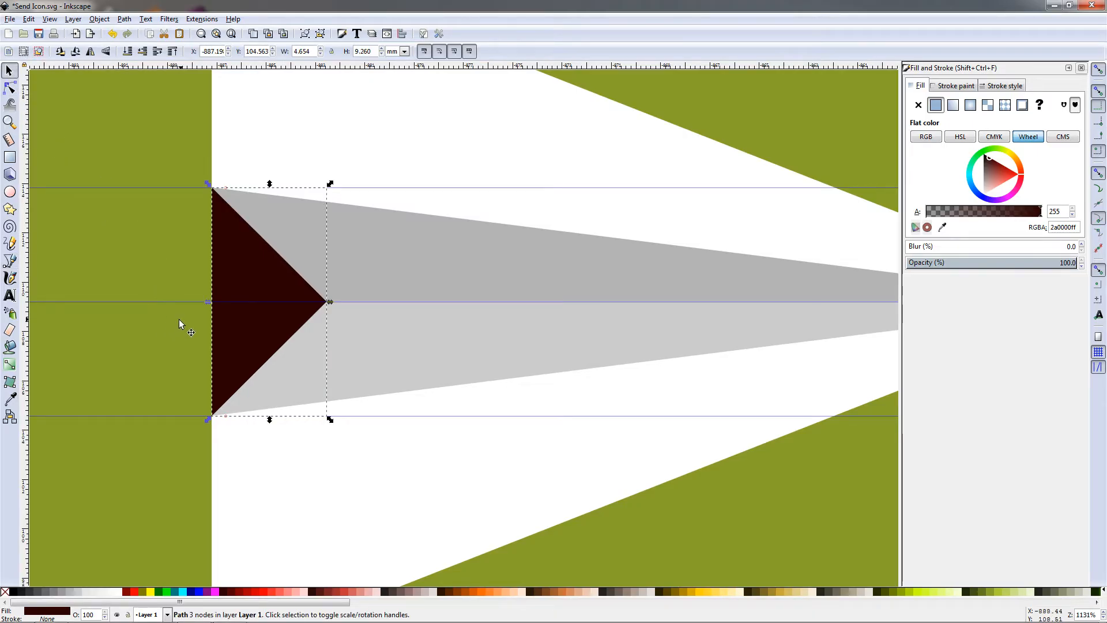
pyautogui.keyDown('shift'); pyautogui.click(374, 248); pyautogui.keyUp('shift')
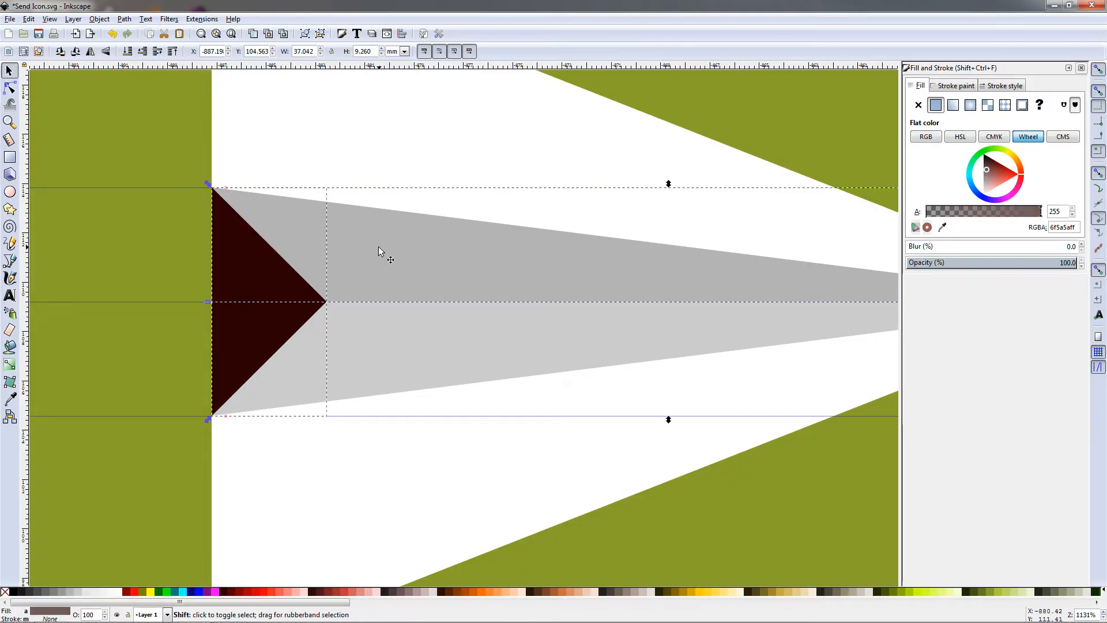
pyautogui.click(130, 21)
pyautogui.click(133, 100)
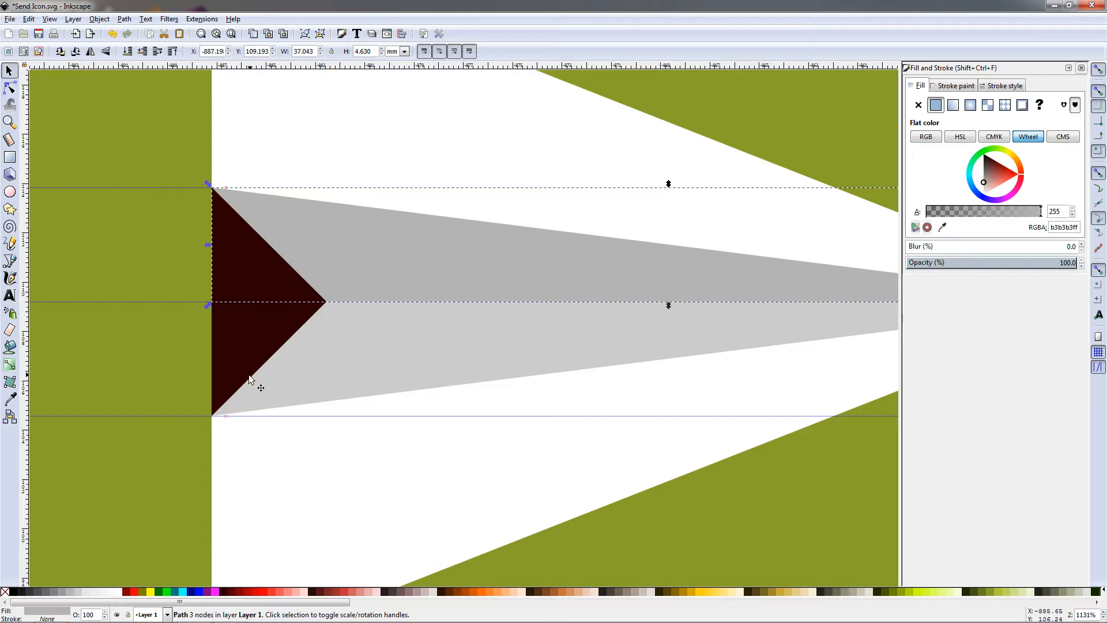
# - Subtract a duplicate of the small dark triangle from the lower light-grey triangle with Difference, keeping the original dark triangle
pyautogui.click(257, 327)
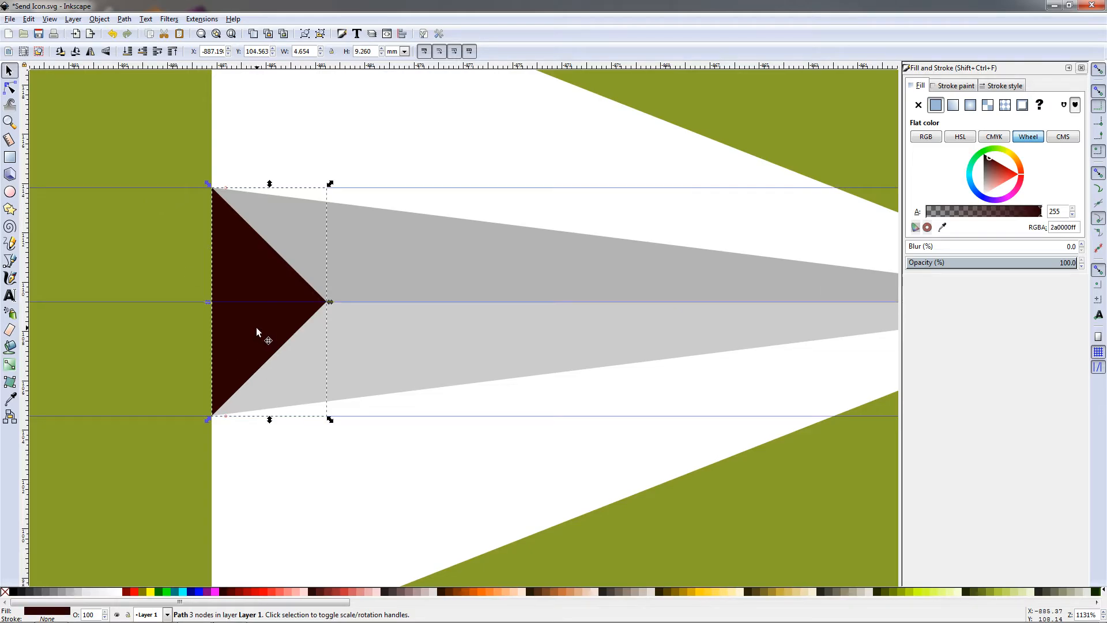
pyautogui.keyDown('shift'); pyautogui.click(379, 354); pyautogui.keyUp('shift')
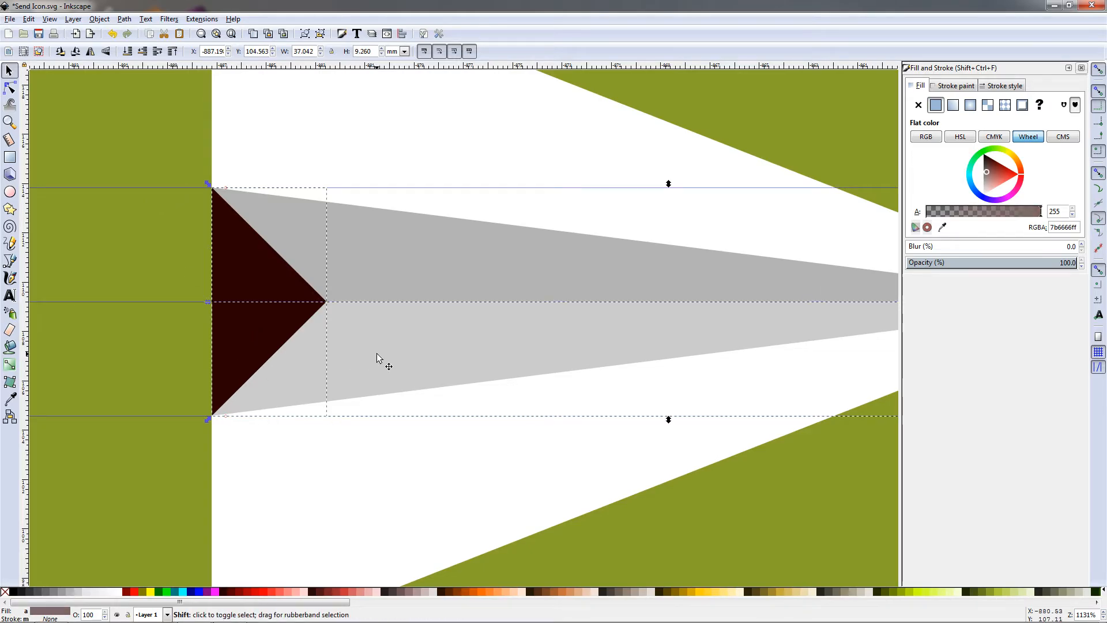
pyautogui.click(124, 19)
pyautogui.click(133, 98)
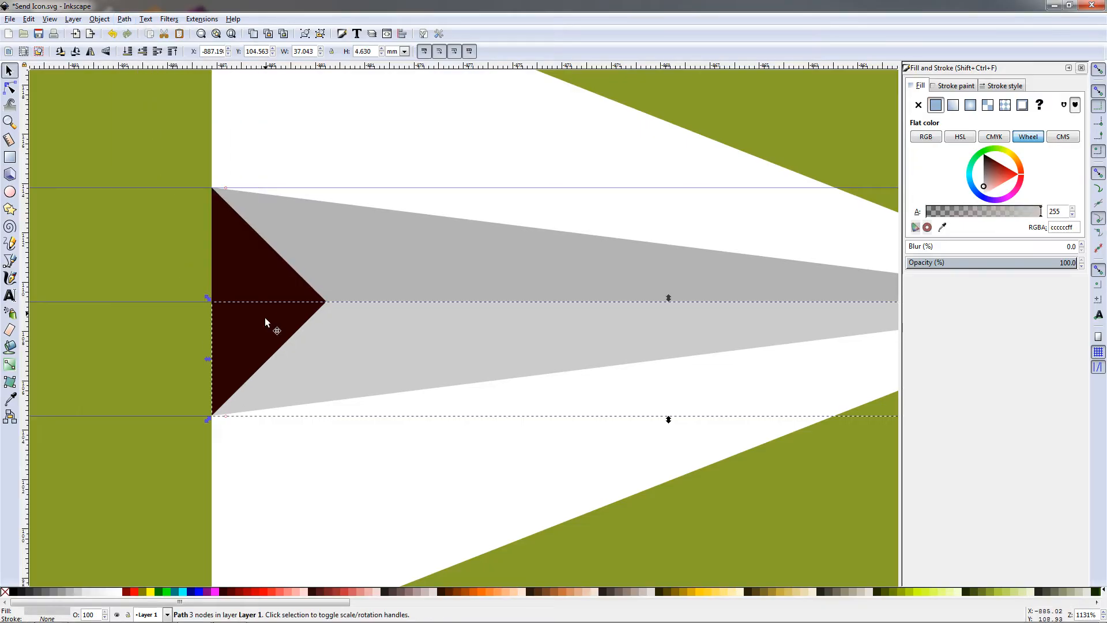
# - Cut the small dark triangle itself out of the large white triangle with Difference
pyautogui.click(235, 251)
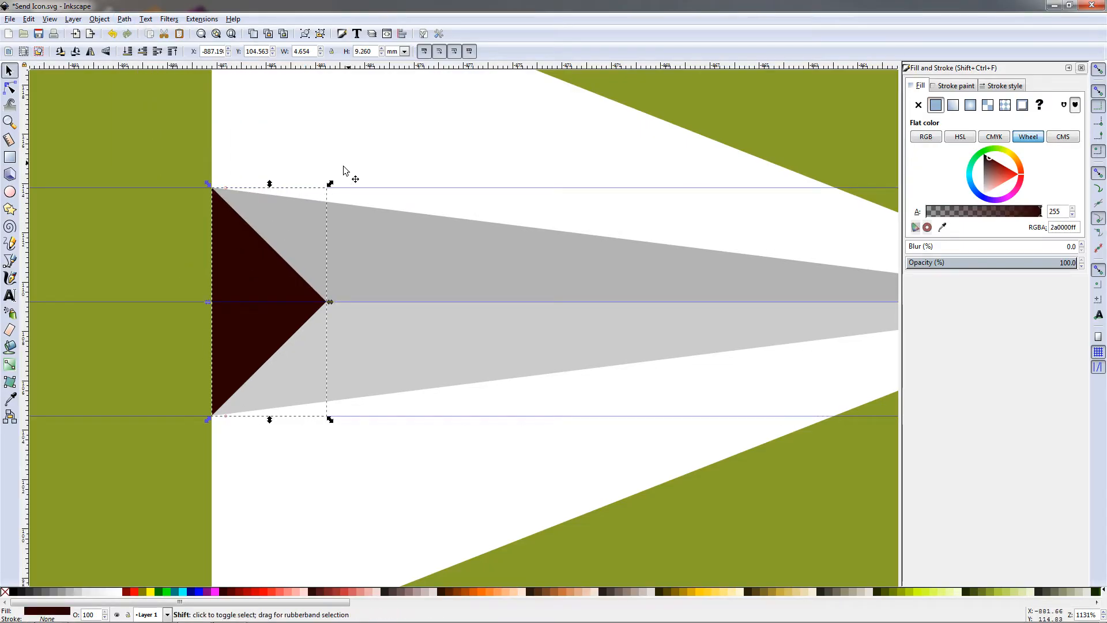
pyautogui.keyDown('shift'); pyautogui.click(415, 143); pyautogui.keyUp('shift')
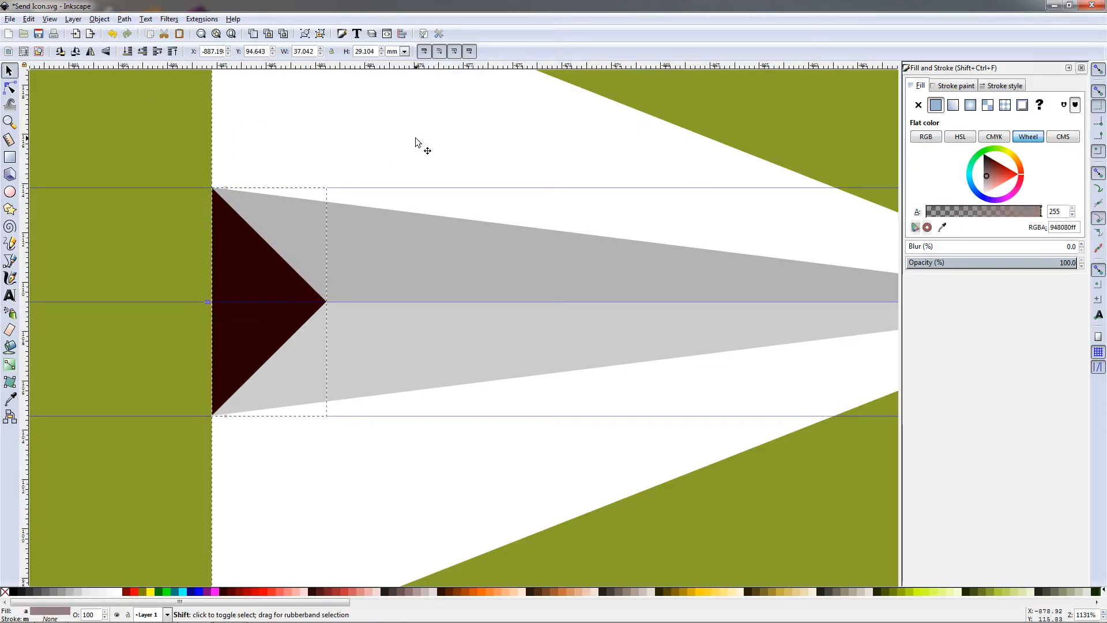
pyautogui.click(124, 19)
pyautogui.click(145, 98)
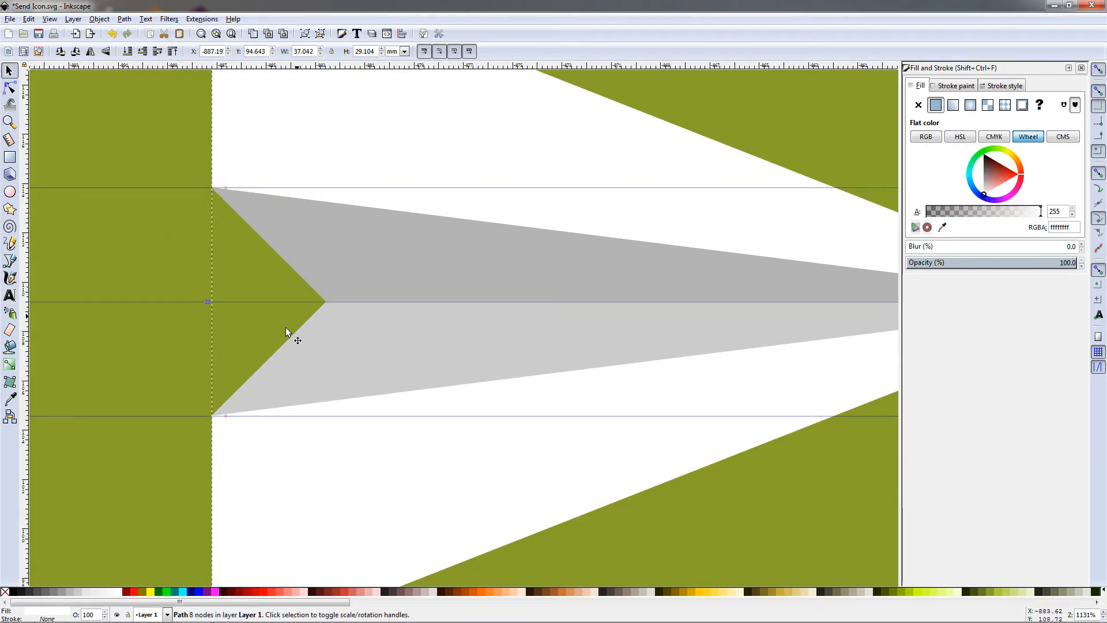
# - Remove the three horizontal guides crossing the paper plane
pyautogui.scroll(-4, 389, 308)
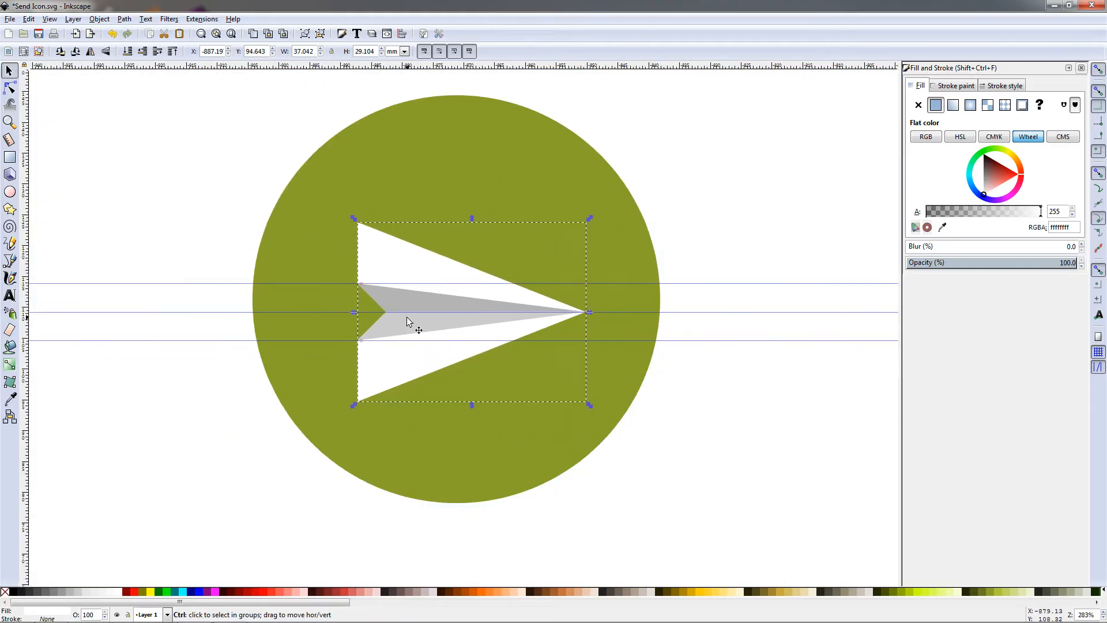
pyautogui.click(210, 372)
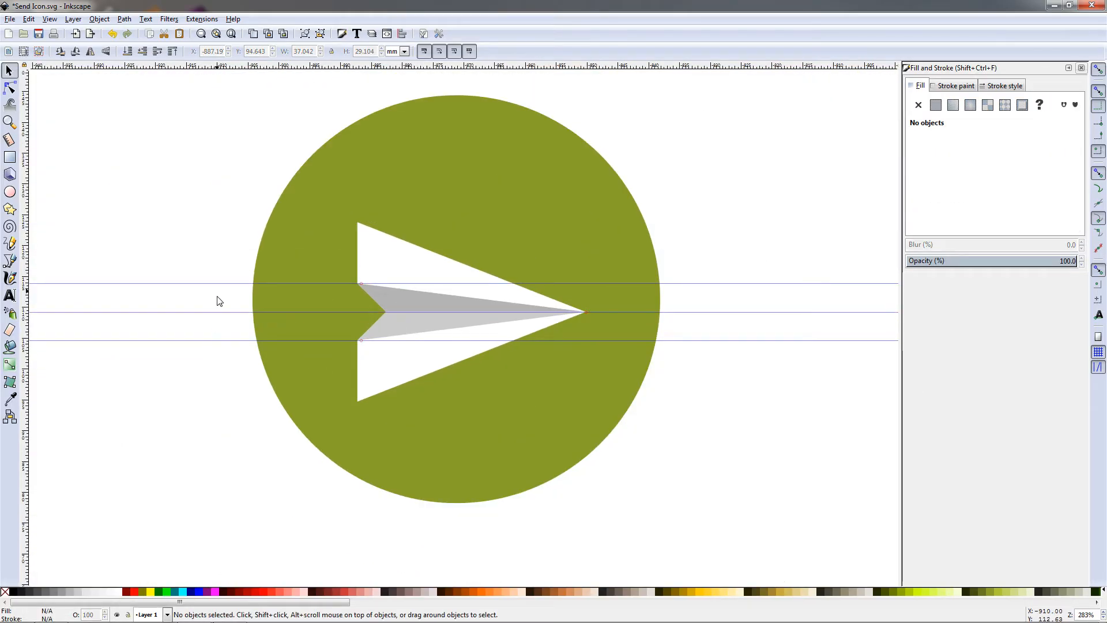
pyautogui.moveTo(219, 284); pyautogui.dragTo(264, 69)
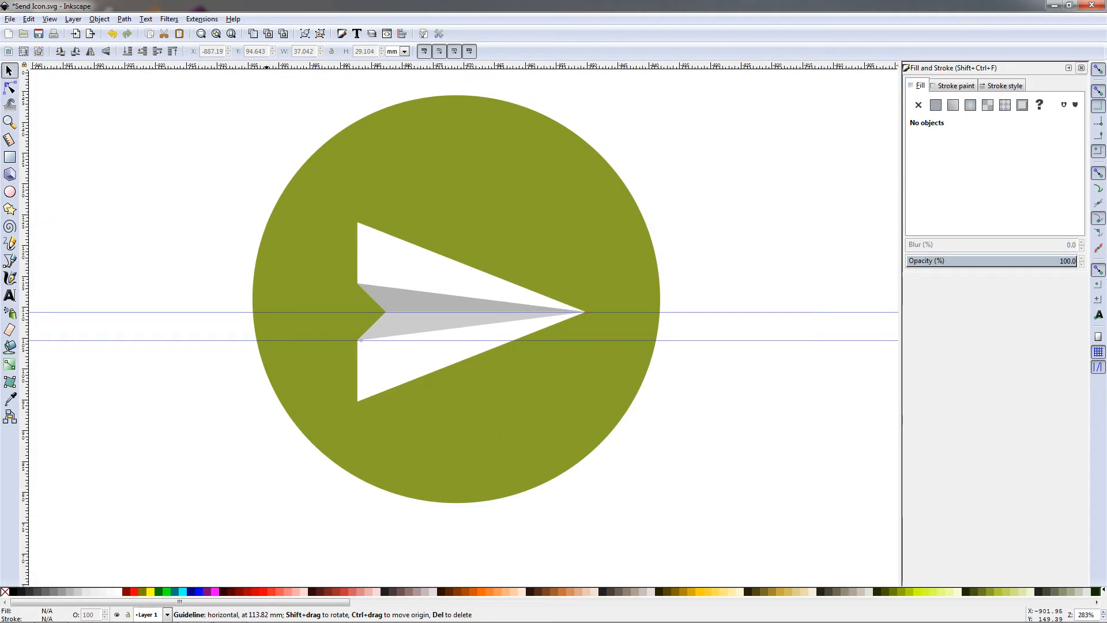
pyautogui.moveTo(207, 312); pyautogui.dragTo(255, 8)
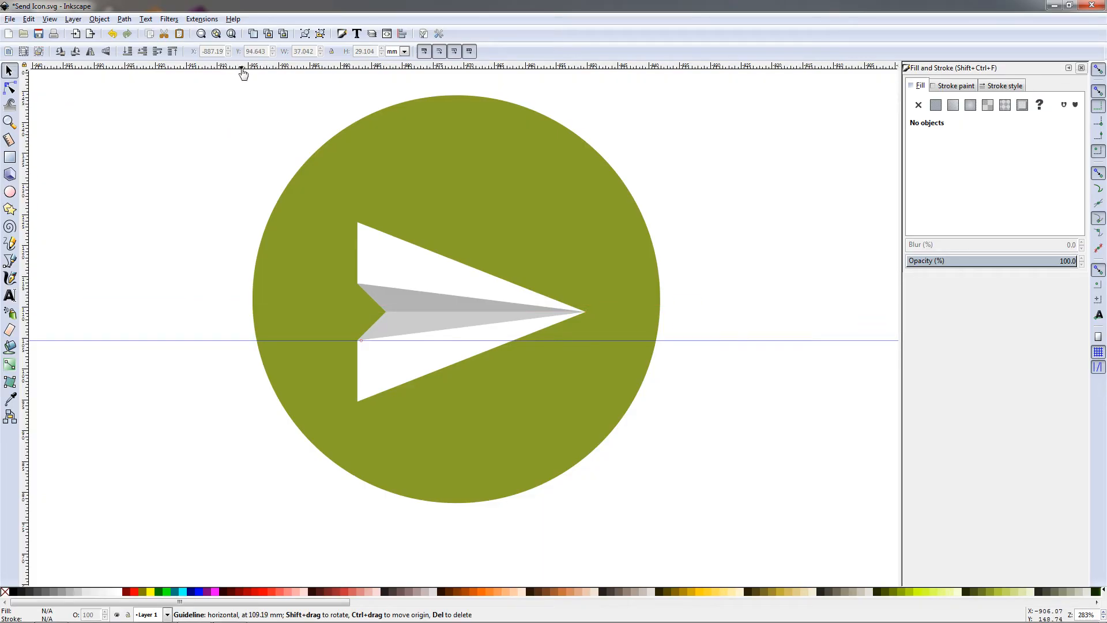
pyautogui.moveTo(222, 346); pyautogui.dragTo(247, 69)
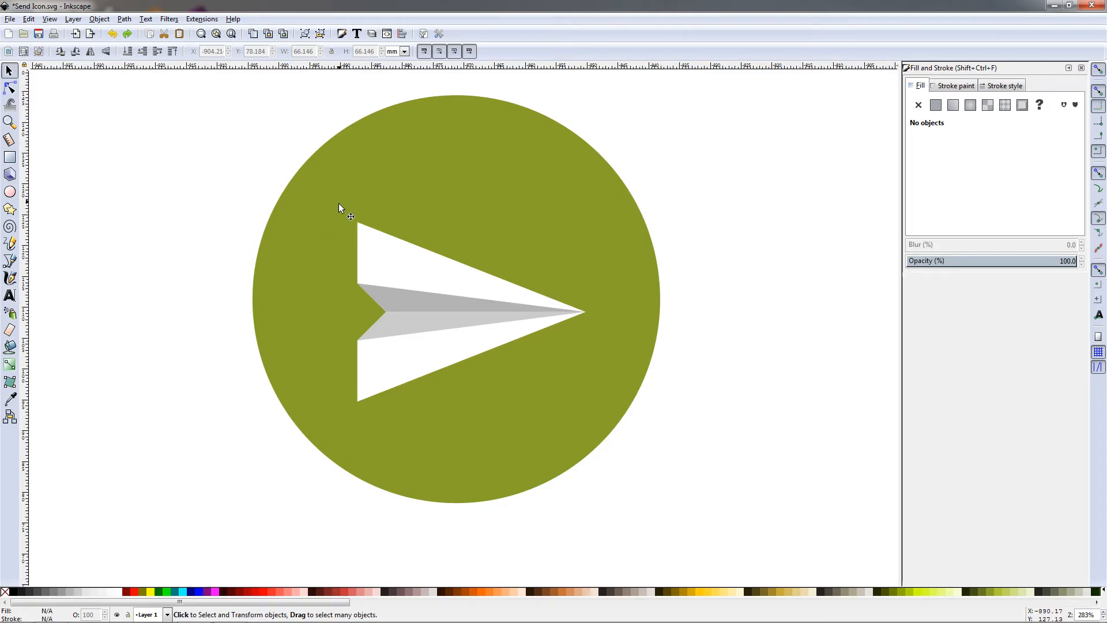
# - Group the three pieces of the paper plane
pyautogui.moveTo(192, 164); pyautogui.dragTo(624, 450)
pyautogui.moveTo(165, 161); pyautogui.dragTo(631, 442)
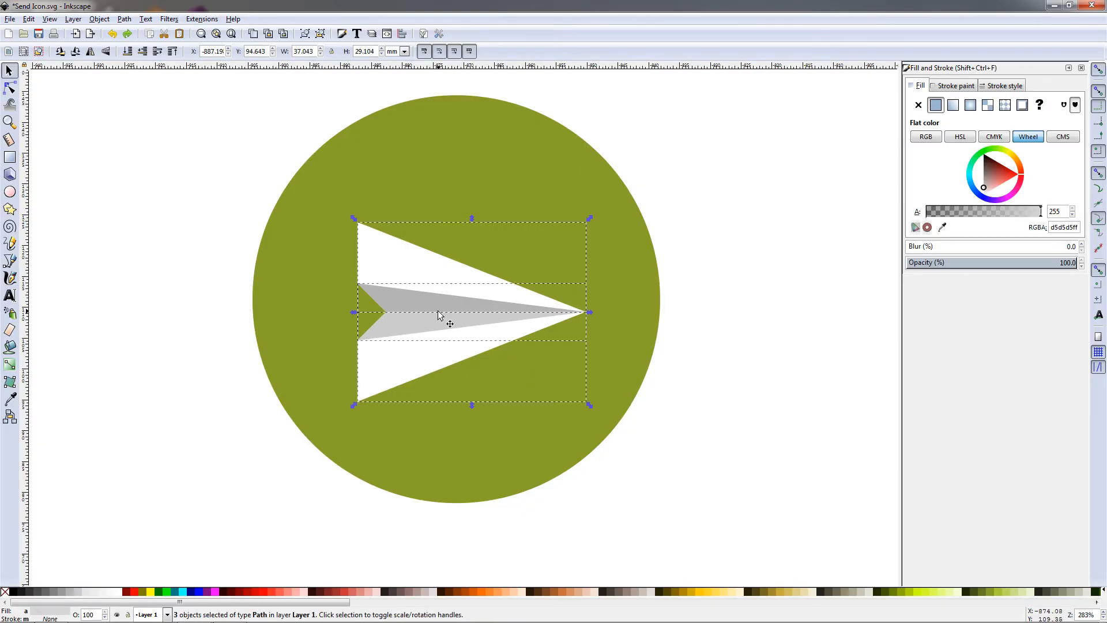
pyautogui.click(305, 34)
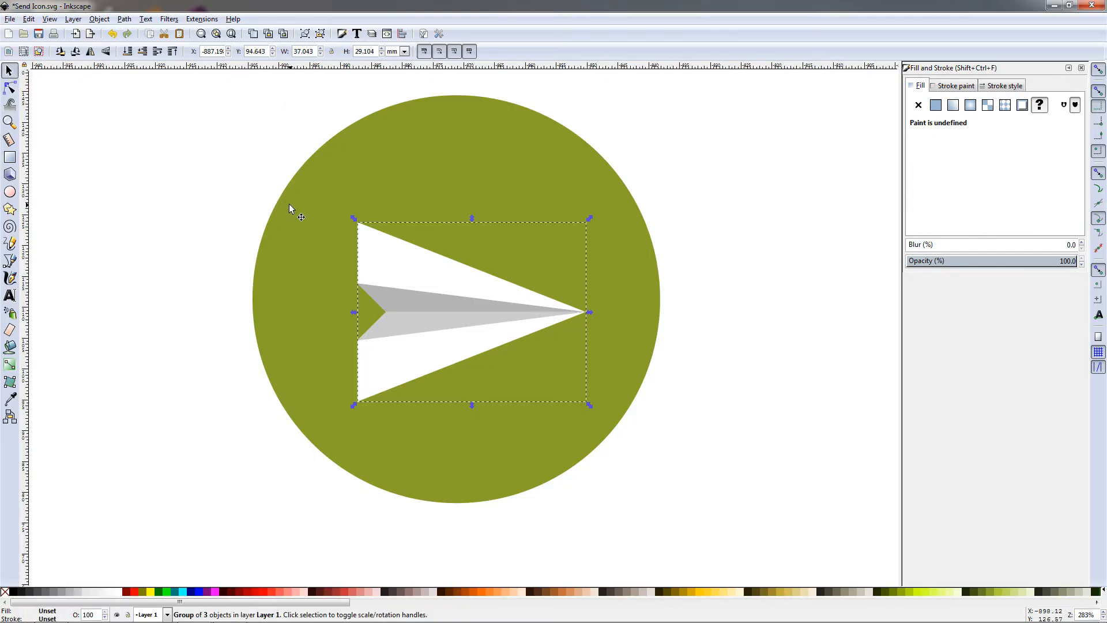
# - Center the olive circle on the paper-plane group along both the vertical and horizontal axes, aligning relative to First selected
pyautogui.keyDown('shift'); pyautogui.click(515, 154); pyautogui.keyUp('shift')
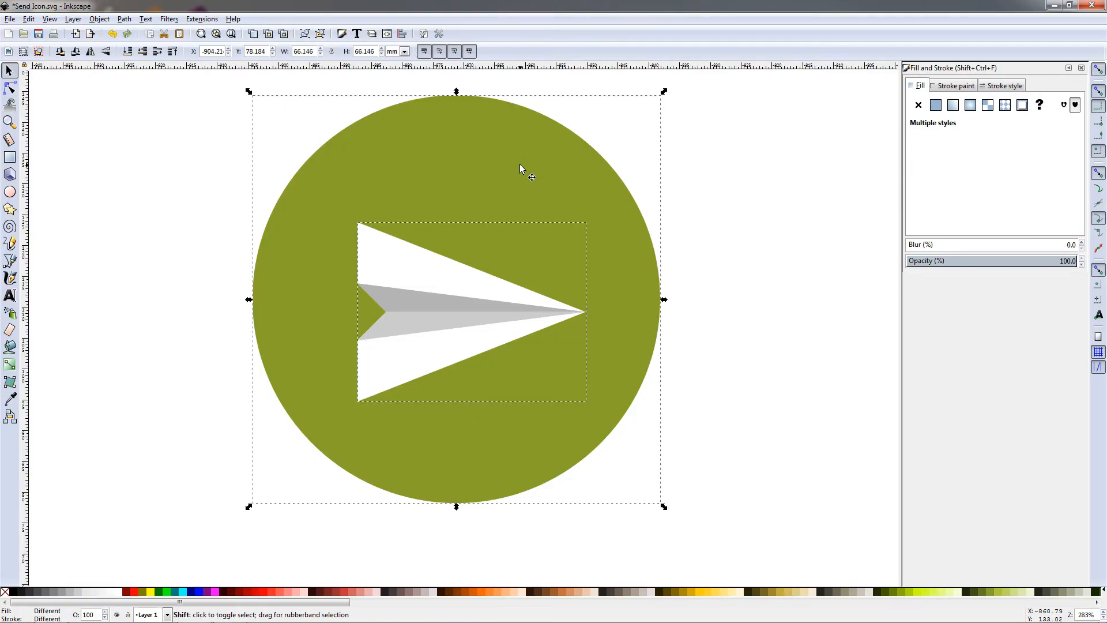
pyautogui.click(402, 34)
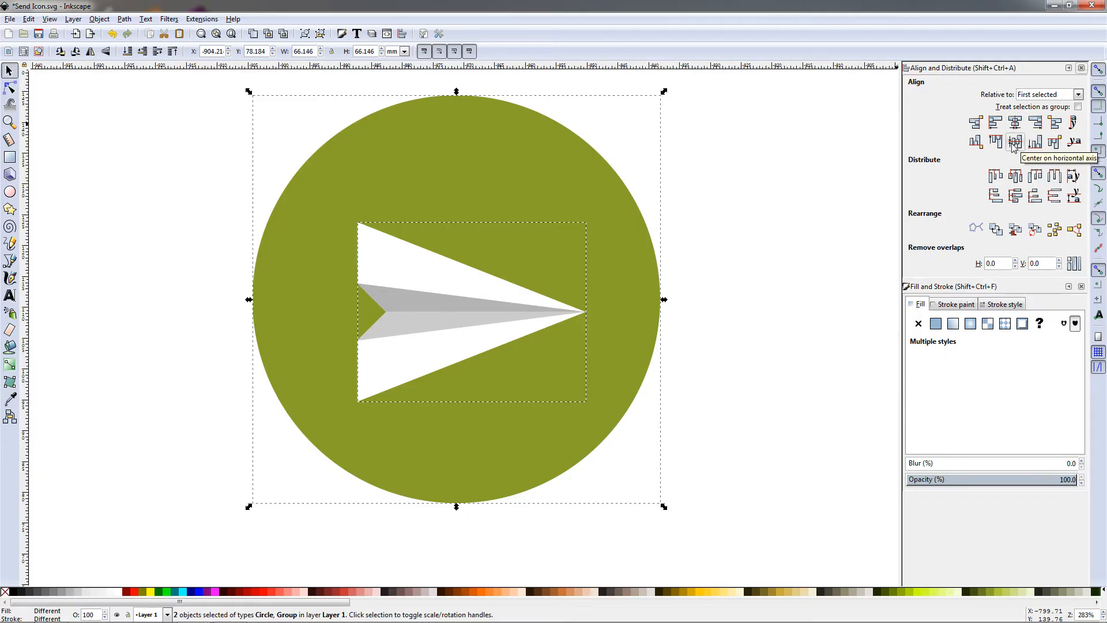
pyautogui.click(1015, 123)
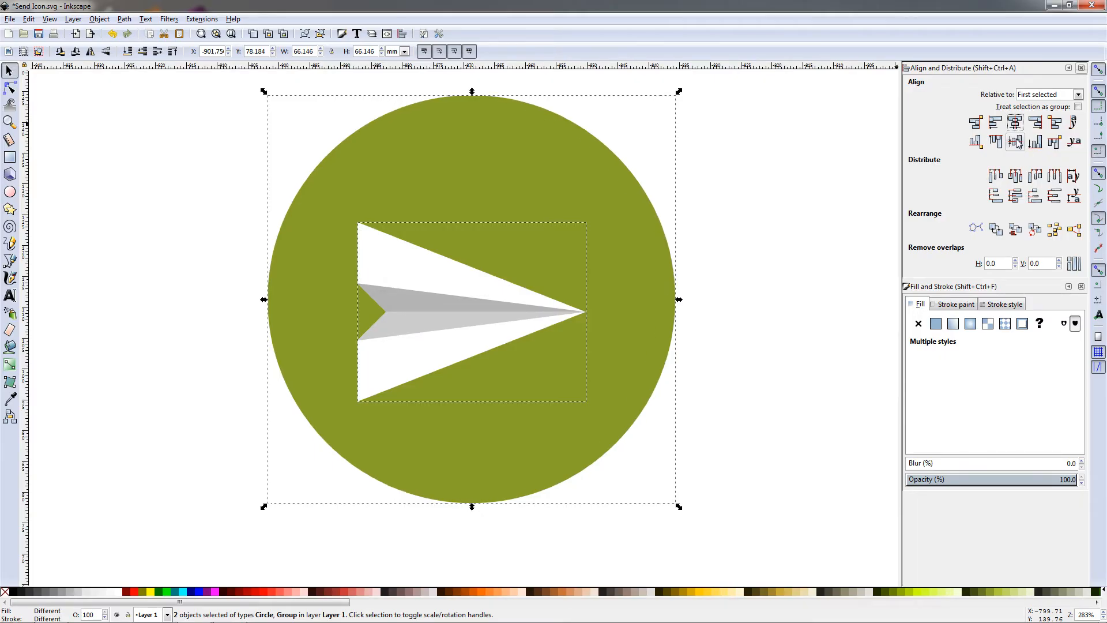
pyautogui.click(1015, 142)
pyautogui.click(1014, 122)
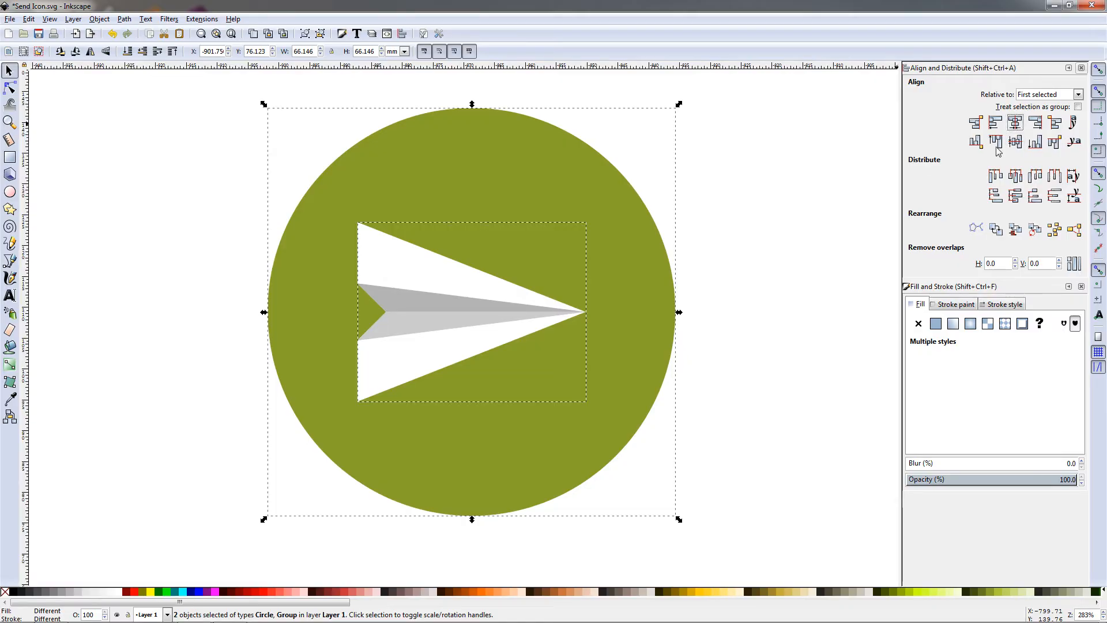
pyautogui.click(721, 293)
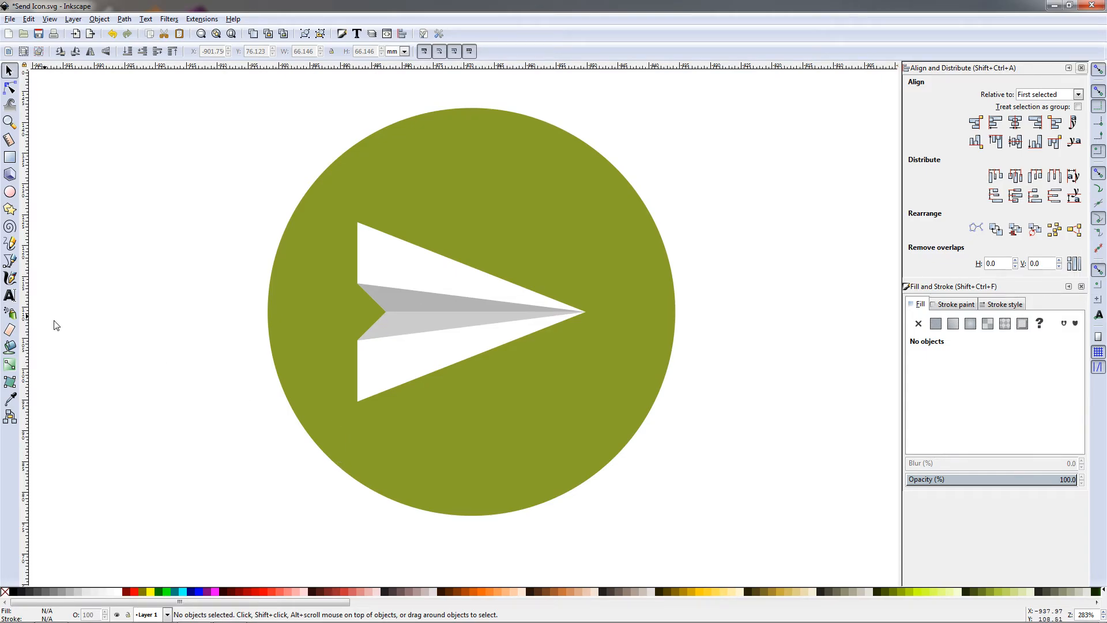
# - Draw a closed five-node path from the plane's lower tail corner diagonally past the circle's edge, back to the nose and across the lower wing
pyautogui.click(9, 260)
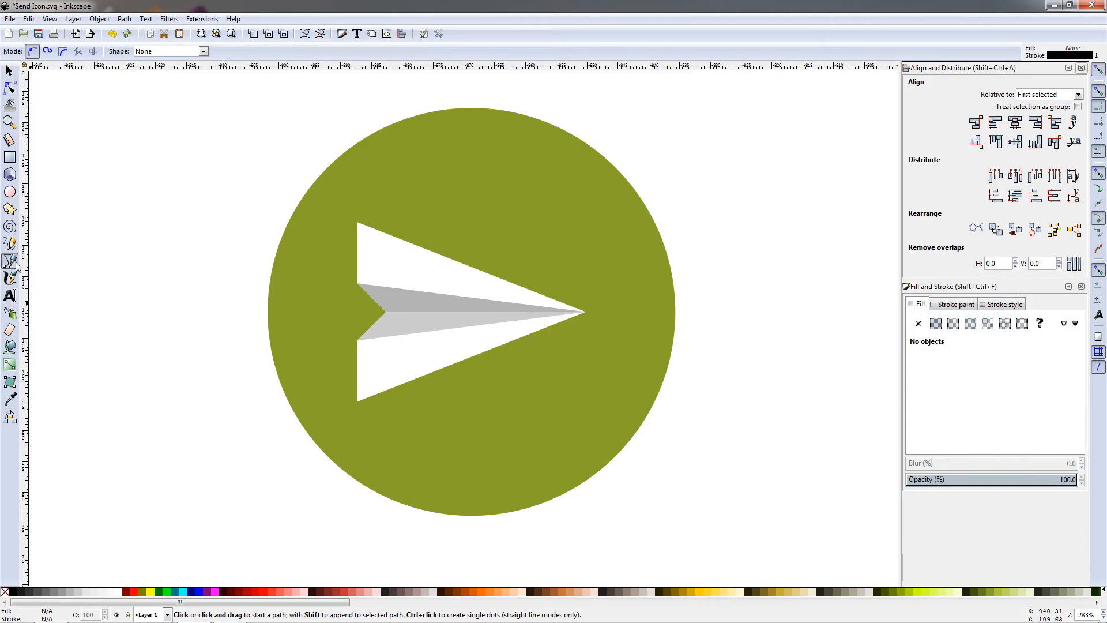
pyautogui.click(357, 400)
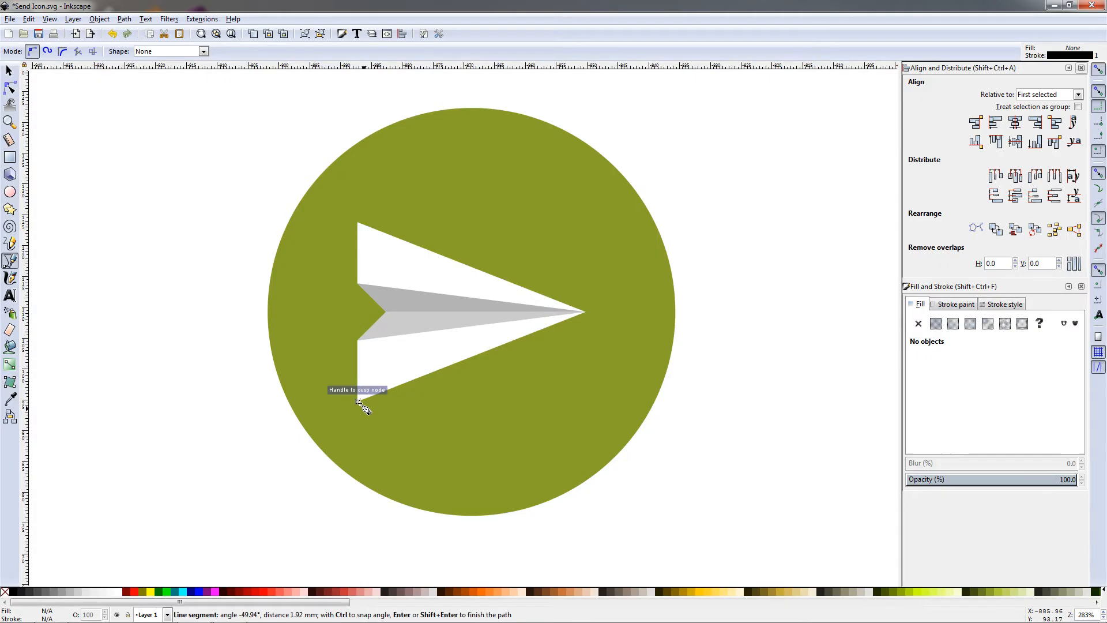
pyautogui.click(507, 557)
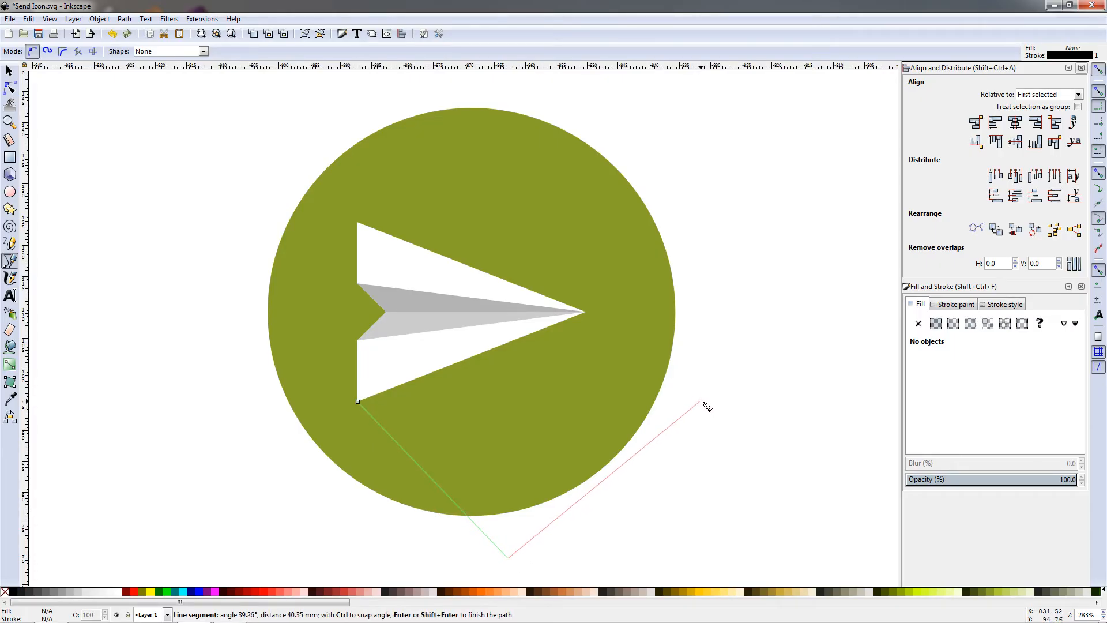
pyautogui.click(693, 423)
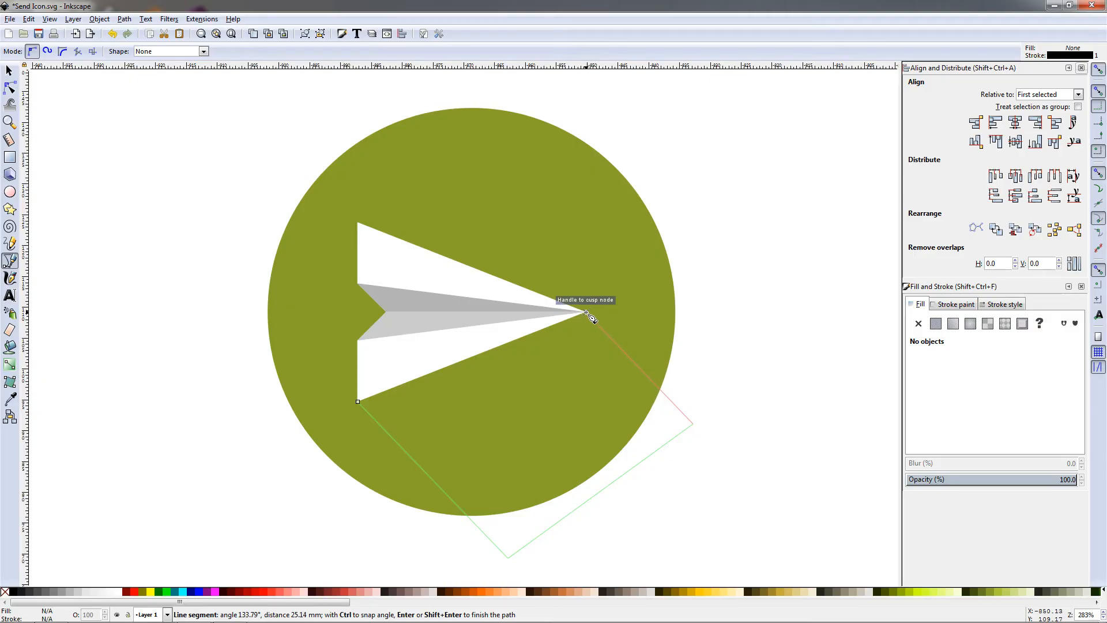
pyautogui.click(586, 313)
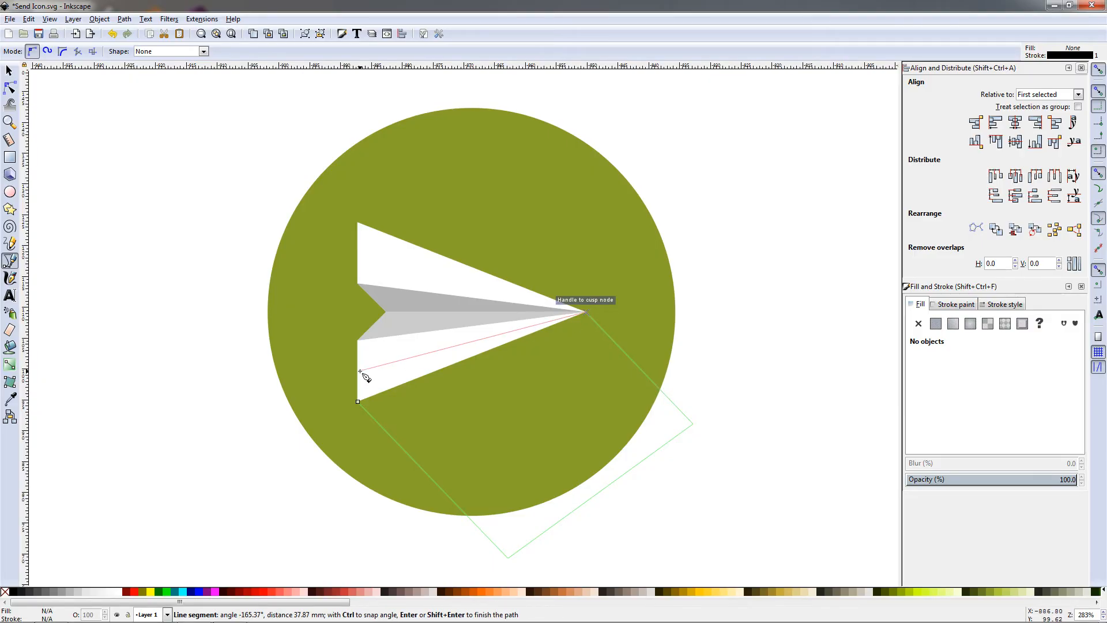
pyautogui.click(390, 352)
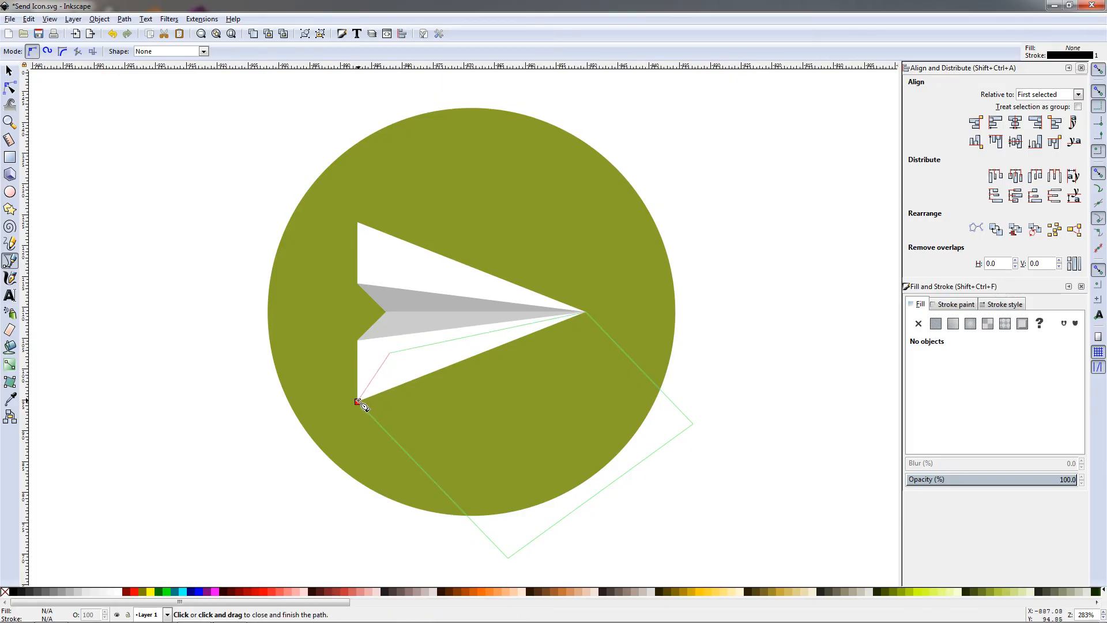
pyautogui.click(358, 401)
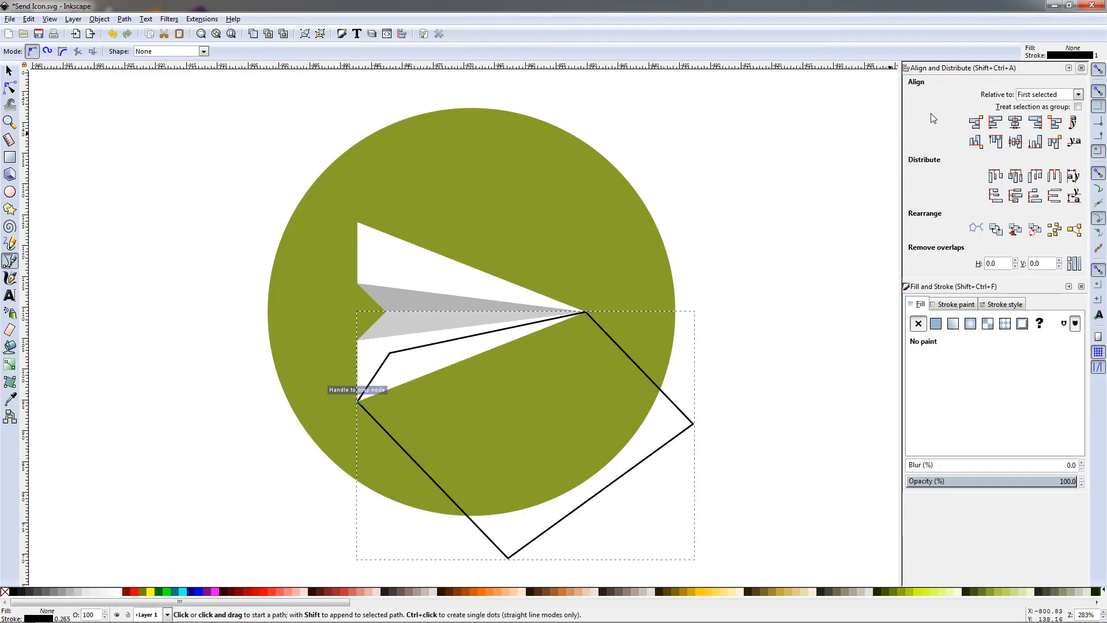
# - Remove the new shape's stroke and give it a near-black flat fill, 1a1a1a
pyautogui.click(951, 304)
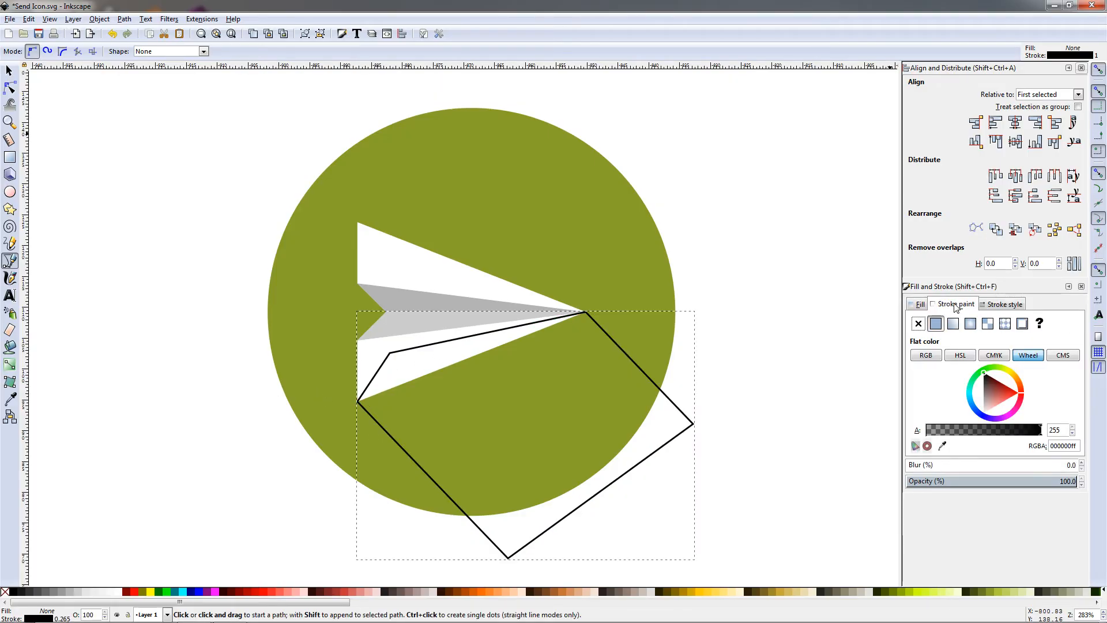
pyautogui.click(918, 324)
pyautogui.click(921, 304)
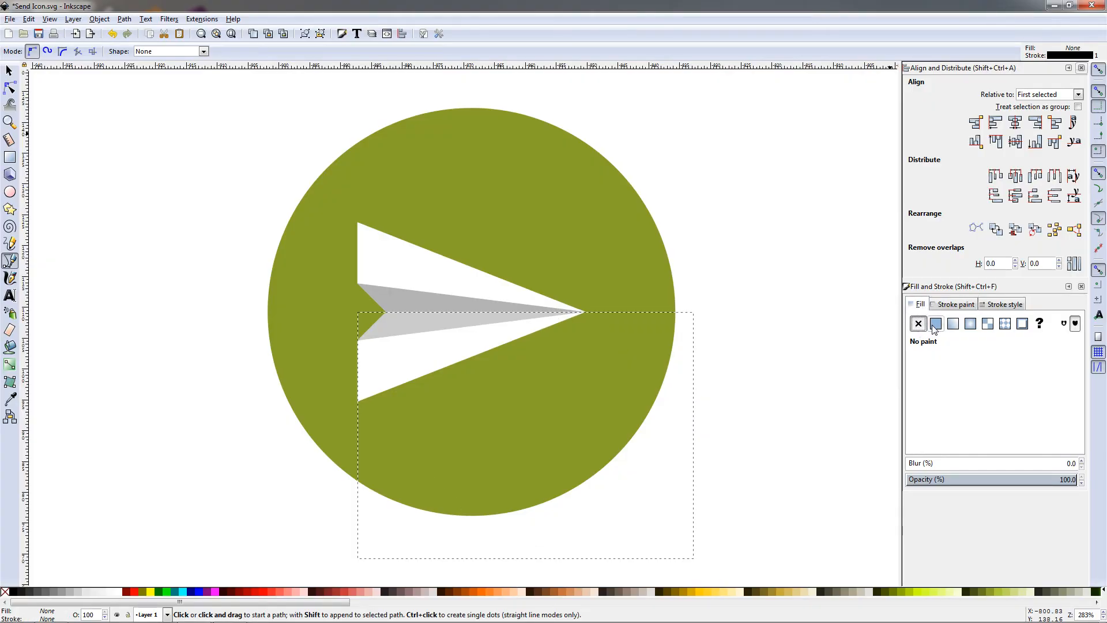
pyautogui.click(934, 324)
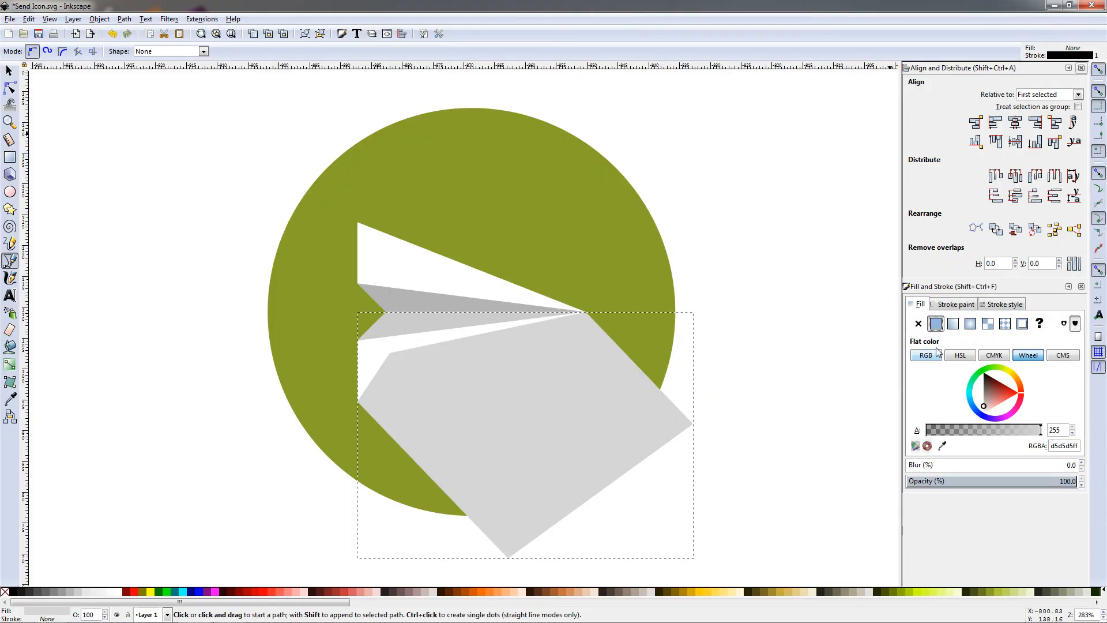
pyautogui.moveTo(988, 383); pyautogui.dragTo(984, 374)
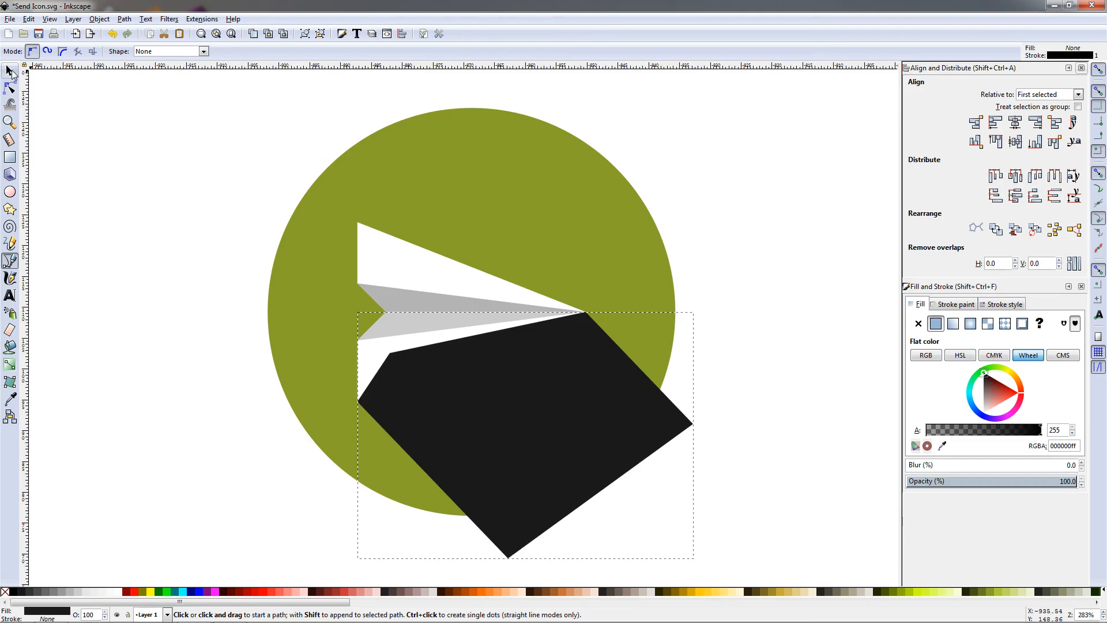
pyautogui.click(10, 71)
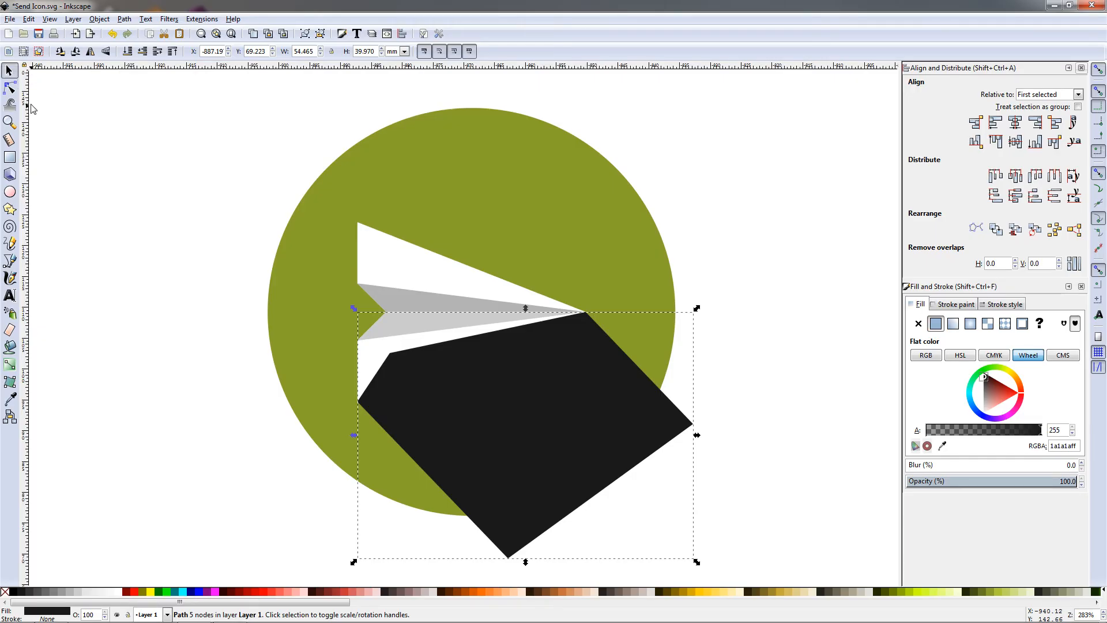
# - Clip the near-black shape to the circle's outline, using a duplicate of the olive circle raised to the top
pyautogui.click(464, 155)
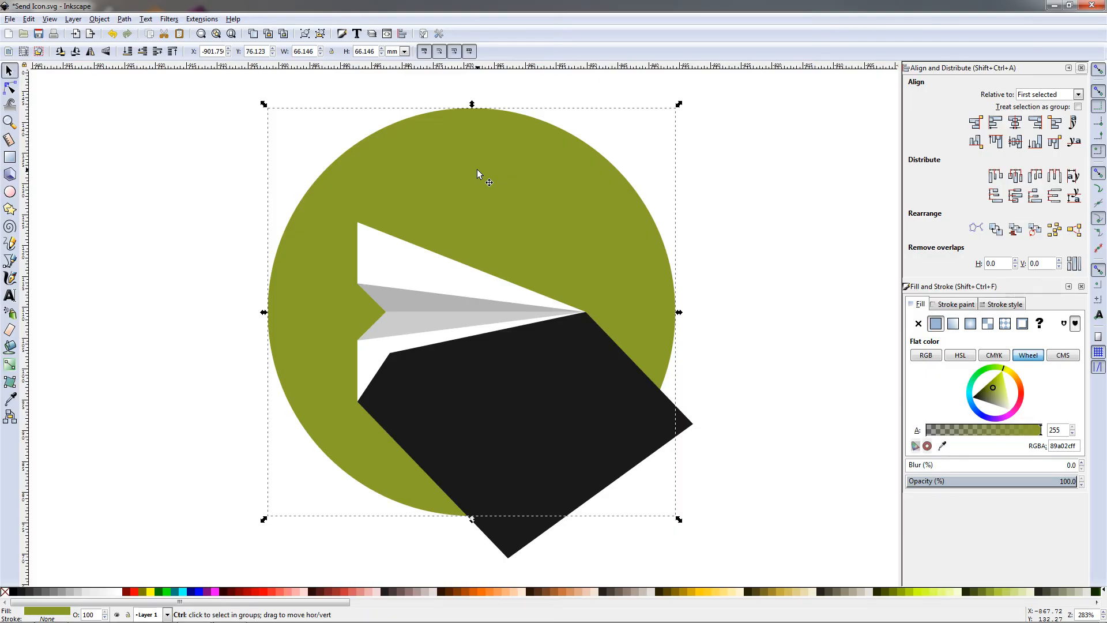
pyautogui.press('Home')
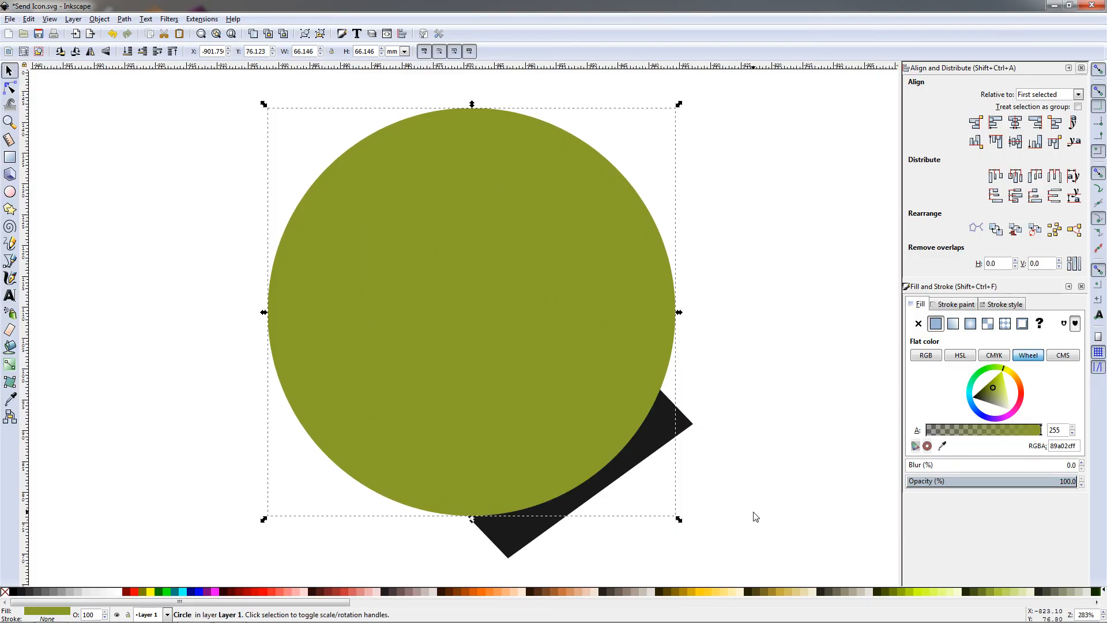
pyautogui.keyDown('shift'); pyautogui.click(688, 427); pyautogui.keyUp('shift')
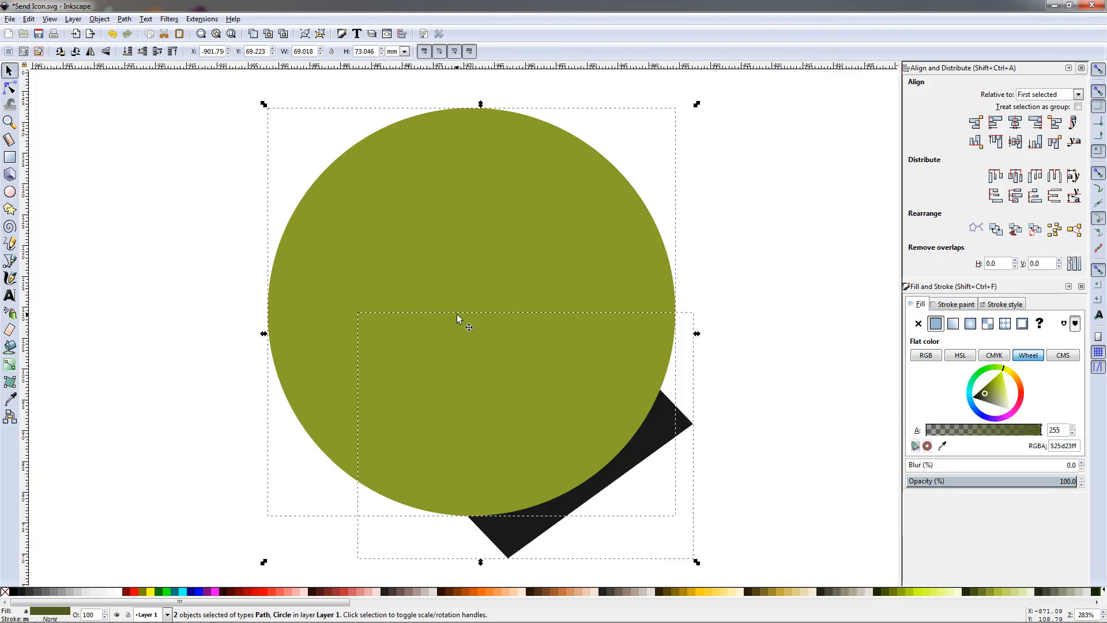
pyautogui.click(98, 20)
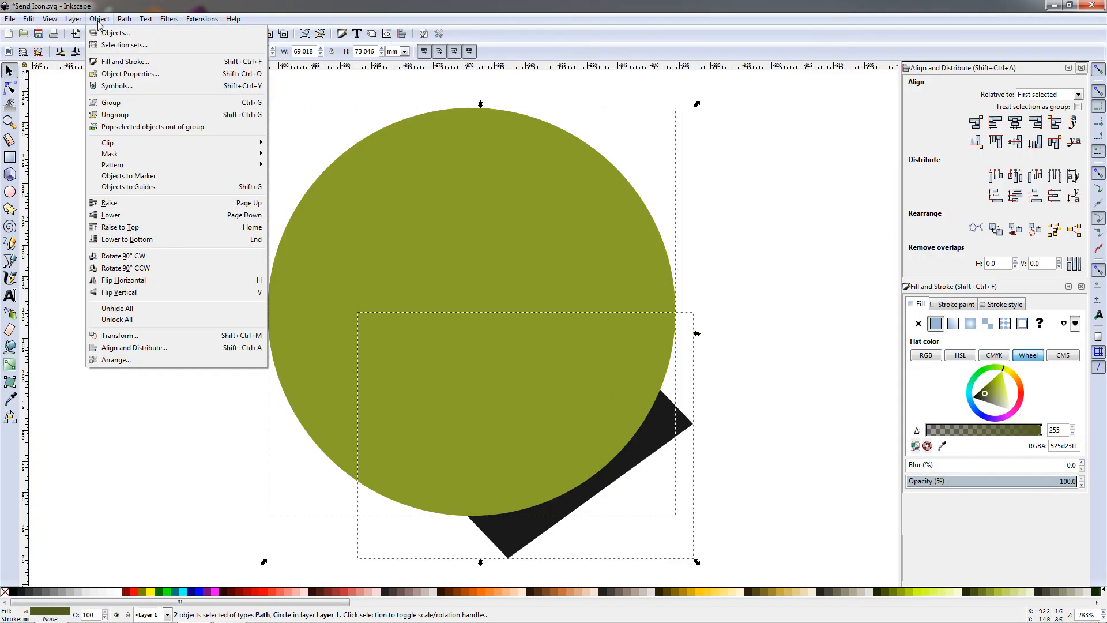
pyautogui.click(287, 143)
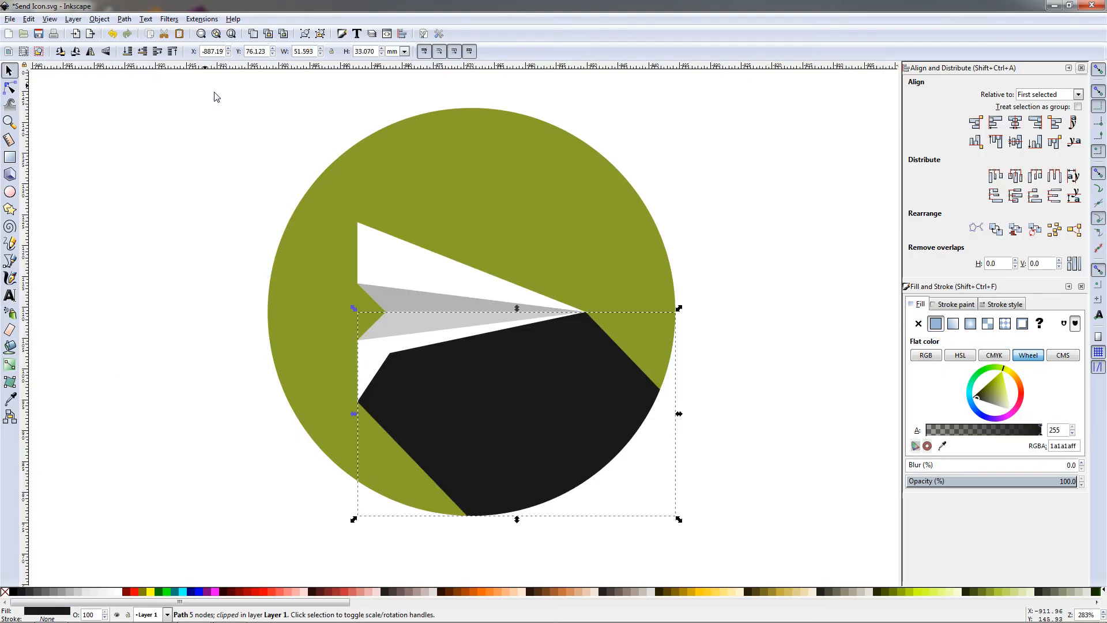
# - Lower the clipped shadow shape behind the paper plane and set its opacity to 20%
pyautogui.click(143, 56)
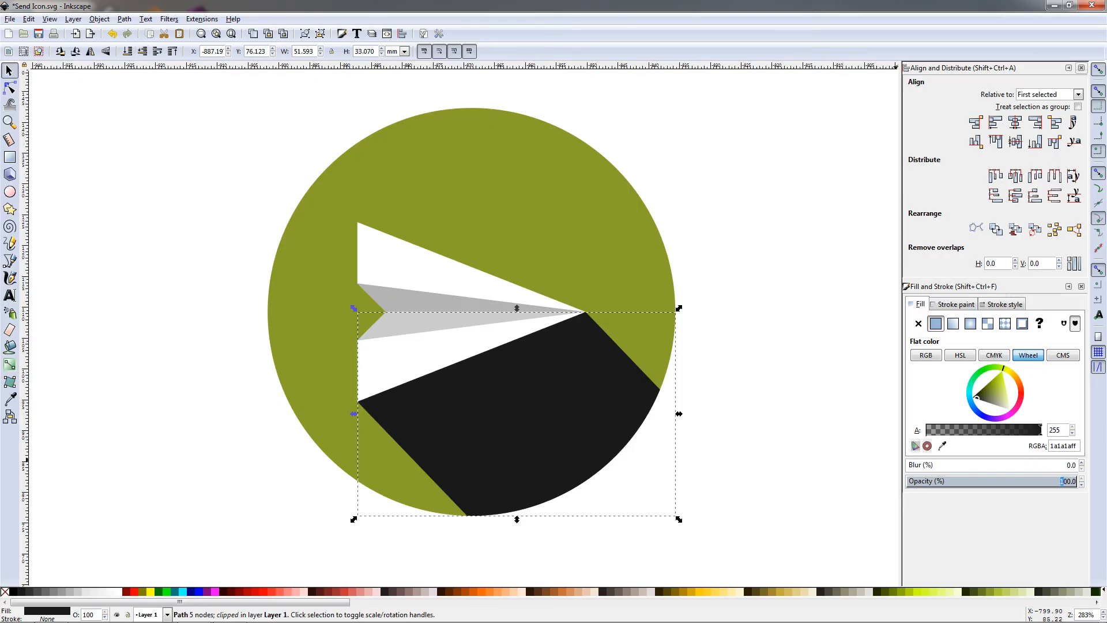
pyautogui.moveTo(1065, 480); pyautogui.dragTo(976, 483)
pyautogui.doubleClick(1070, 481)
pyautogui.write('20')
pyautogui.press('Return')
pyautogui.click(211, 289)
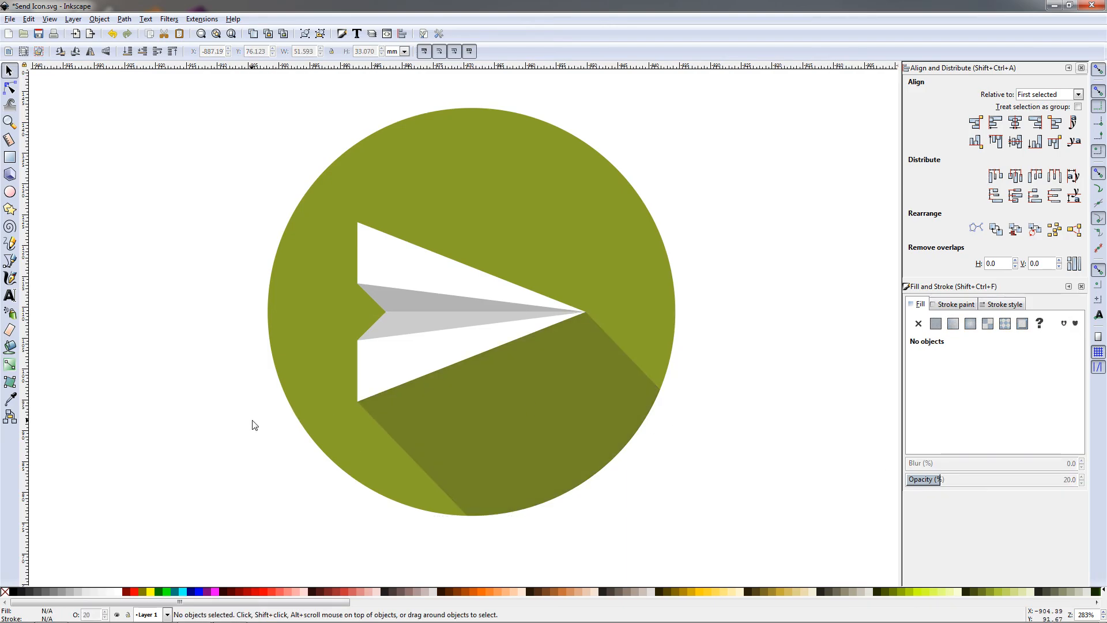
# - Ungroup the paper plane into its separate pieces
pyautogui.scroll(-1, 286, 422)
pyautogui.moveTo(243, 417); pyautogui.dragTo(410, 413)
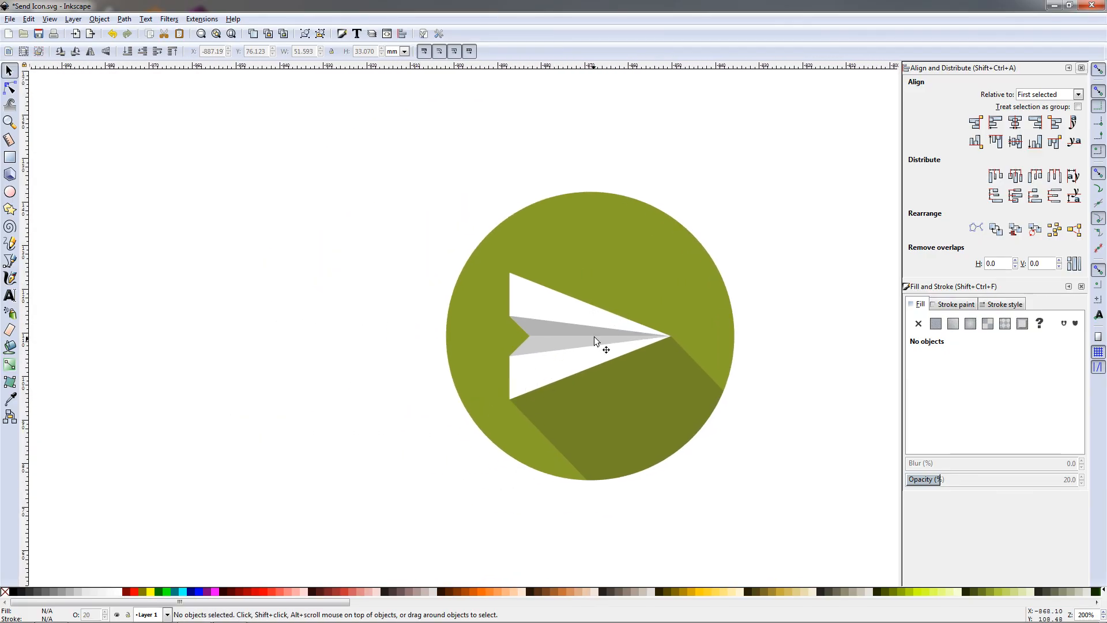
pyautogui.scroll(1, 583, 340)
pyautogui.scroll(1, 580, 342)
pyautogui.scroll(-1, 578, 347)
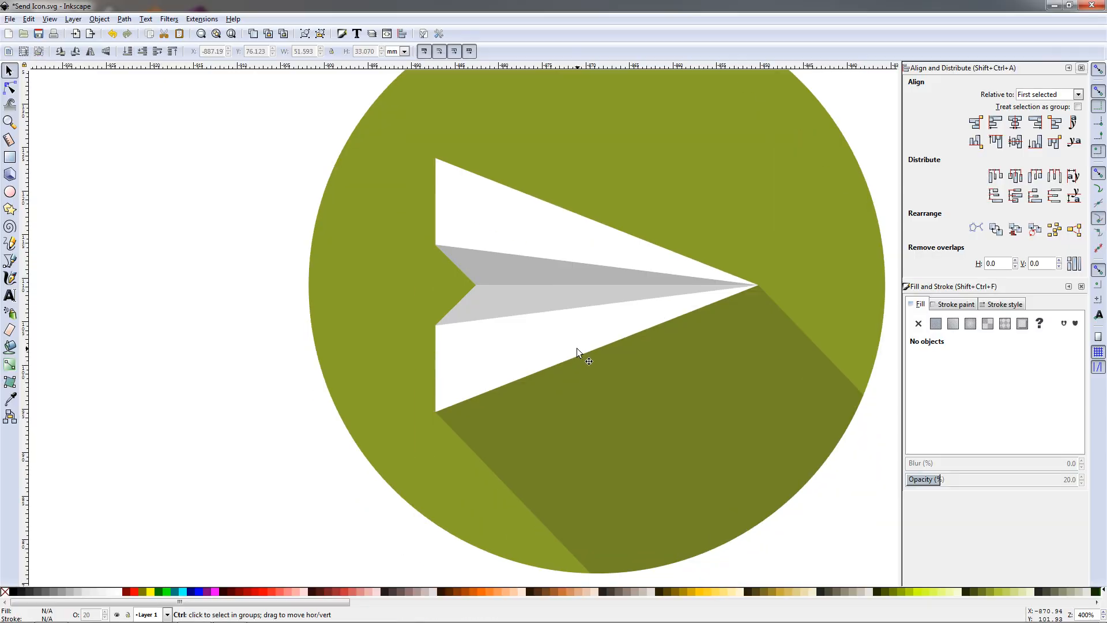
pyautogui.click(521, 319)
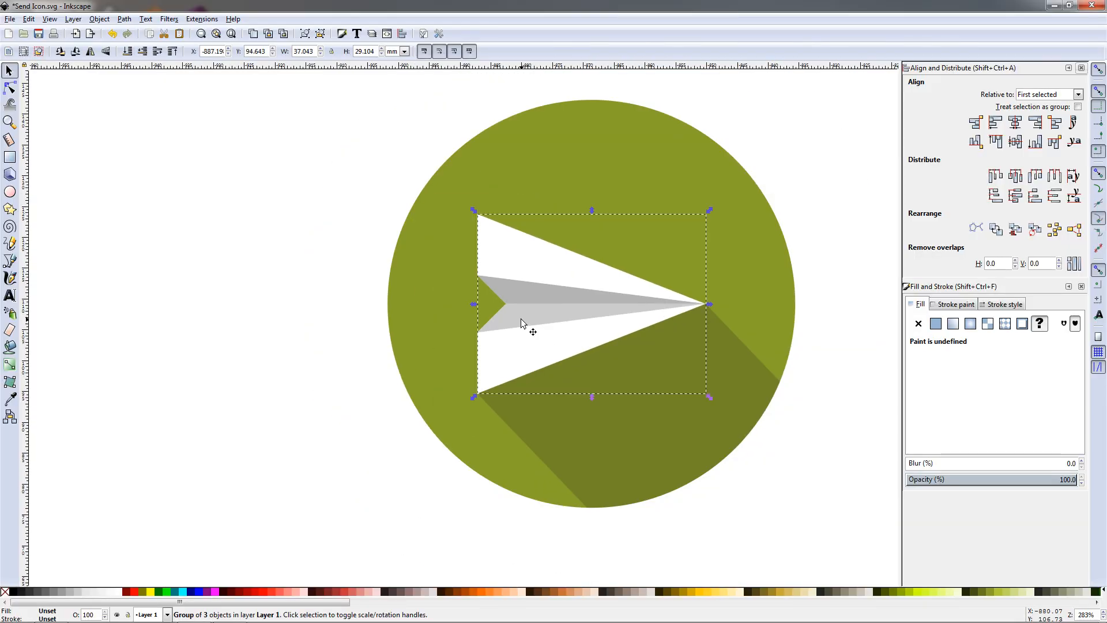
pyautogui.click(320, 34)
pyautogui.click(349, 372)
# - Recolor the lower light-grey fold of the plane with 10% Gray
pyautogui.click(538, 324)
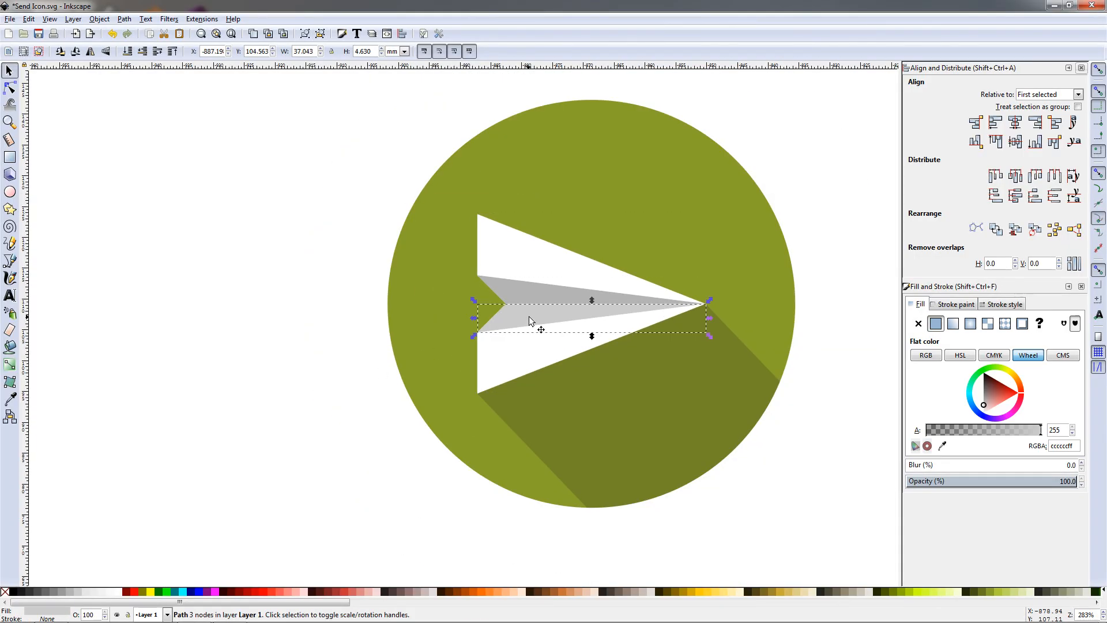
pyautogui.click(84, 592)
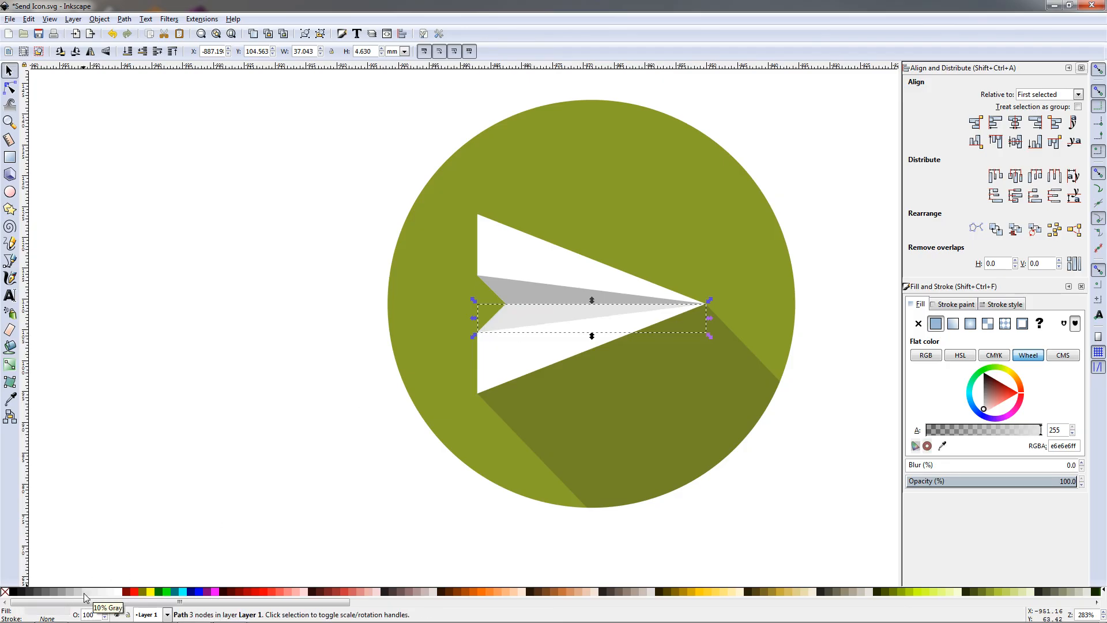
pyautogui.click(173, 490)
pyautogui.scroll(-3, 483, 397)
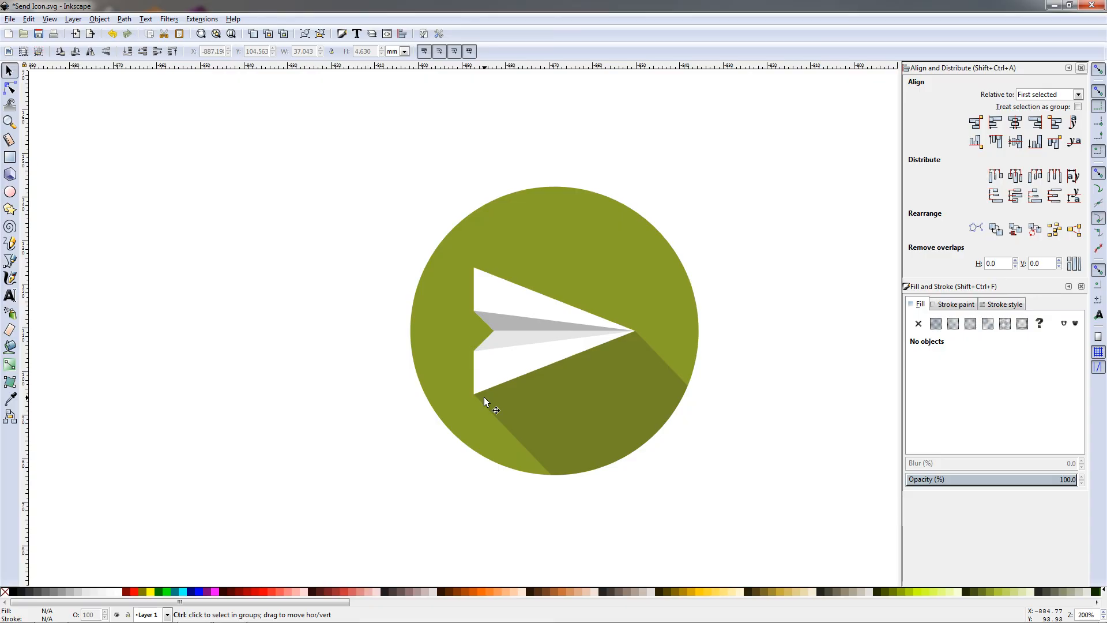
pyautogui.scroll(1, 484, 401)
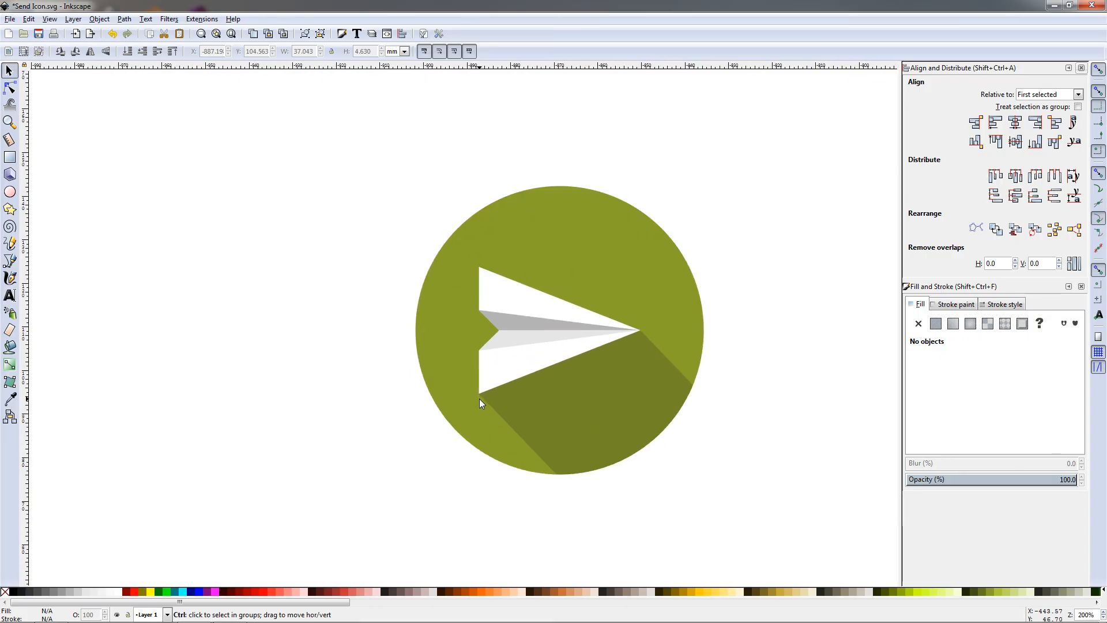